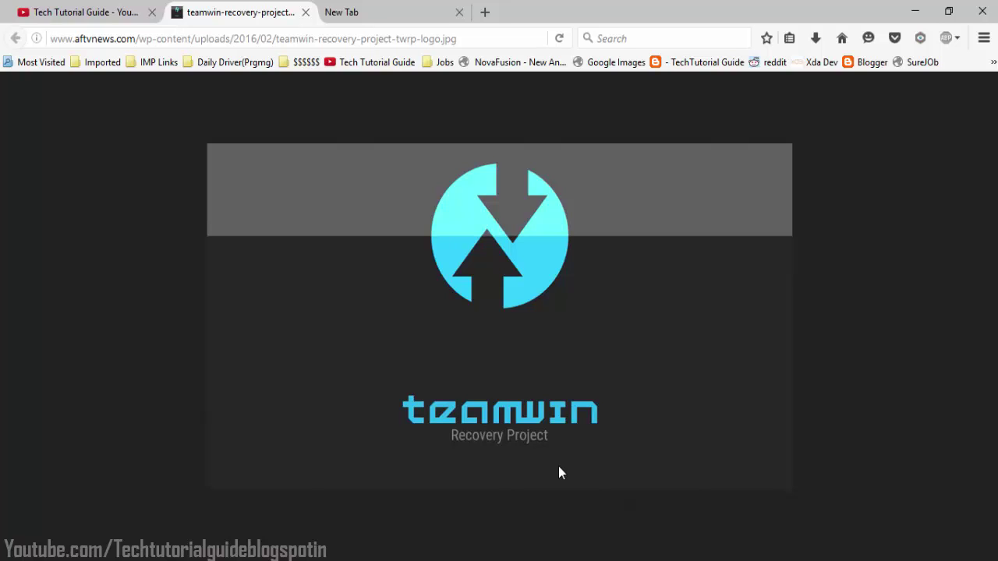
- Run a web search for "twrp for ace 3" from the blank browser tab
left_click(376, 13)
left_click(387, 110)
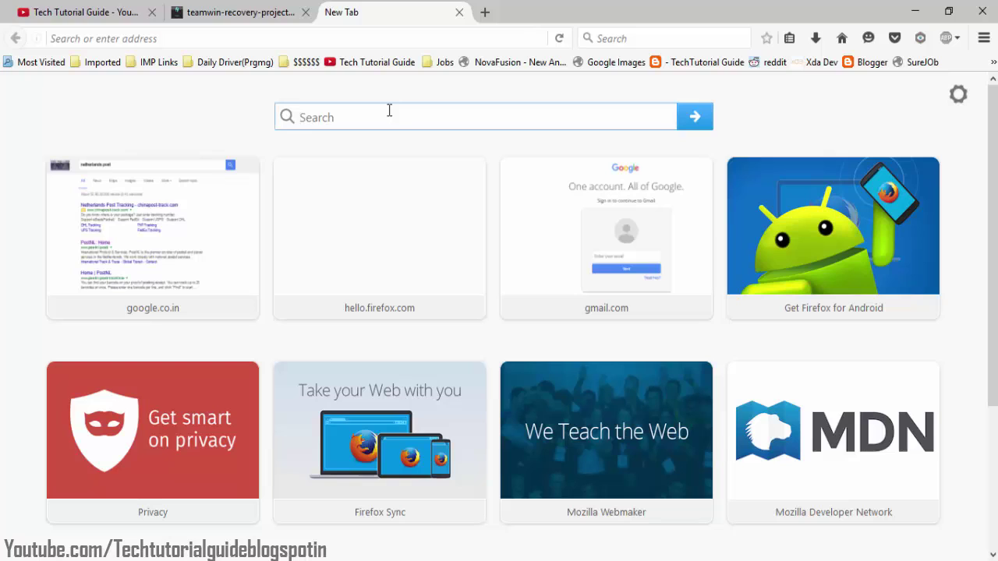
type("twrp for ace 3")
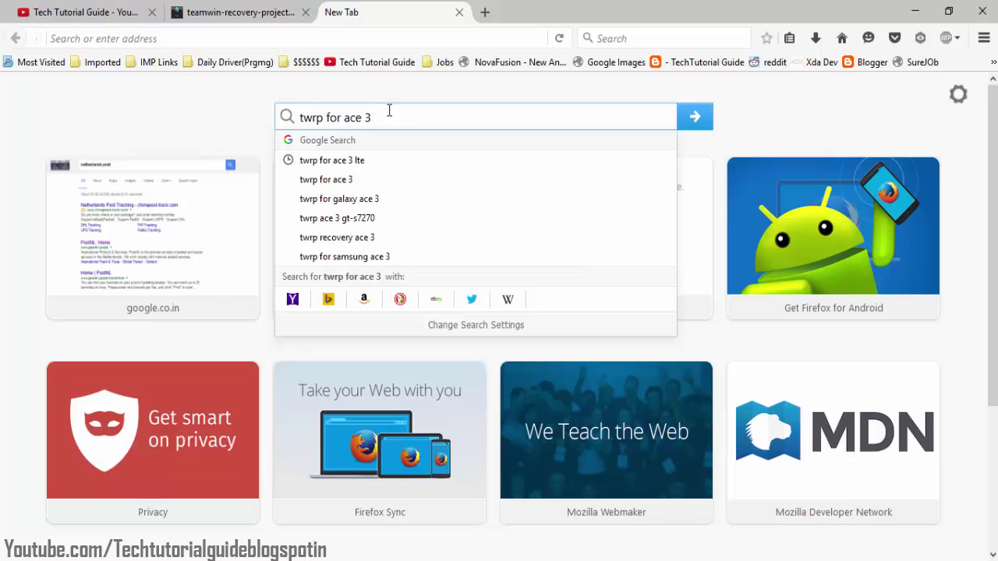
left_click(700, 118)
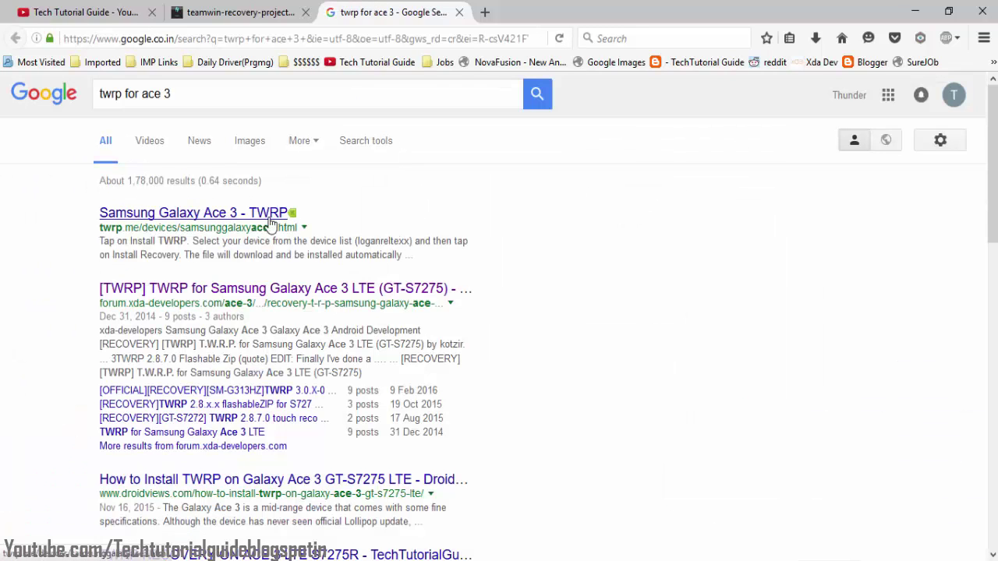
- Open the "Samsung Galaxy Ace 3 - TWRP" search result from twrp.me in a separate tab, keeping the results page in view
right_click(155, 221)
left_click(170, 228)
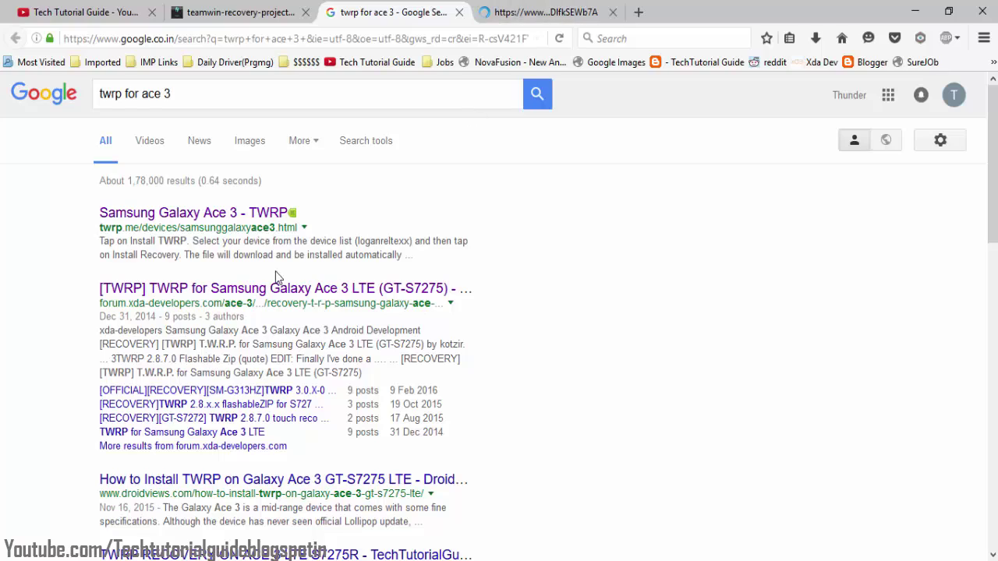
scroll(279, 300, "down", 1)
mouse_move(995, 136)
left_mouse_down()
mouse_move(995, 126)
mouse_move(994, 273)
mouse_move(996, 131)
left_mouse_up()
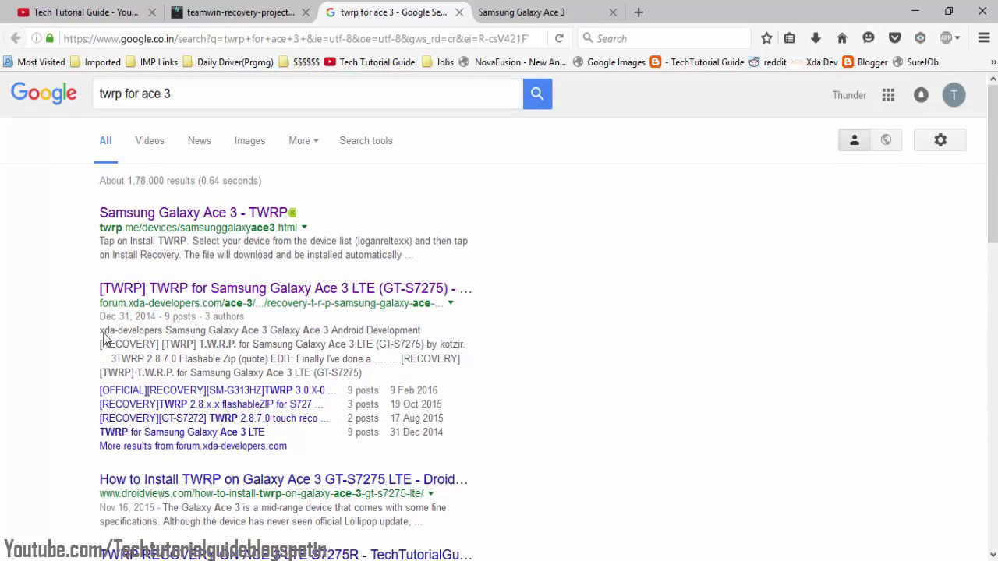
- Change the Google search to "twrp for grand 2" and open the xda-developers thread on unofficial TWRP Recovery for the SM-G7102
left_click(204, 103)
key("BackSpace")
key("BackSpace")
key("BackSpace")
key("BackSpace")
key("BackSpace")
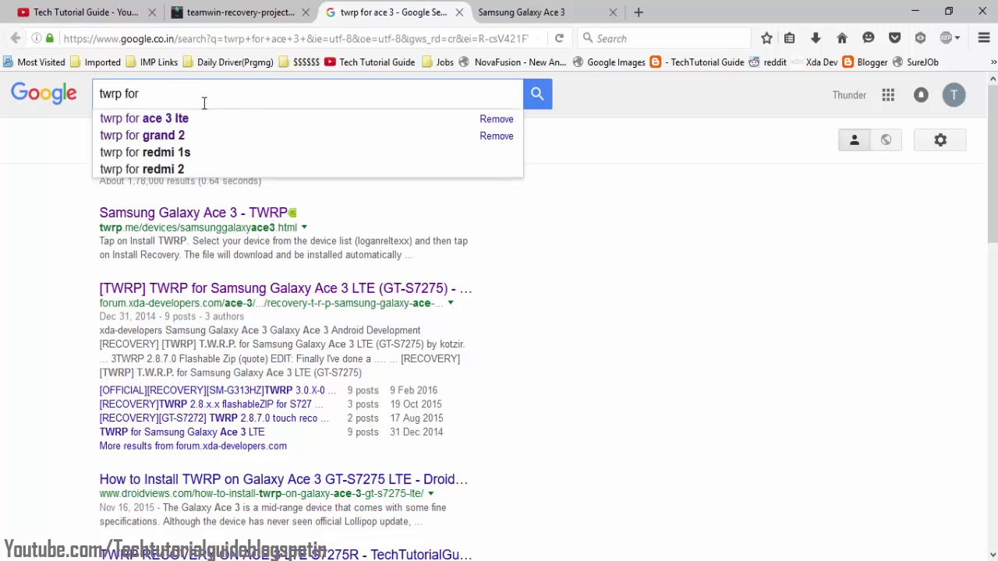
key("Down")
key("Down")
key("Return")
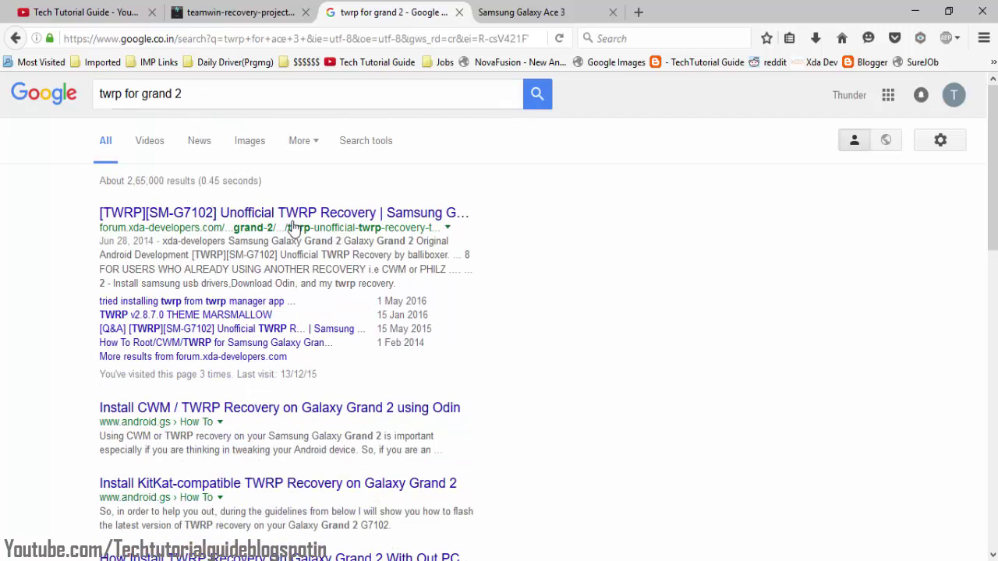
left_click(217, 218)
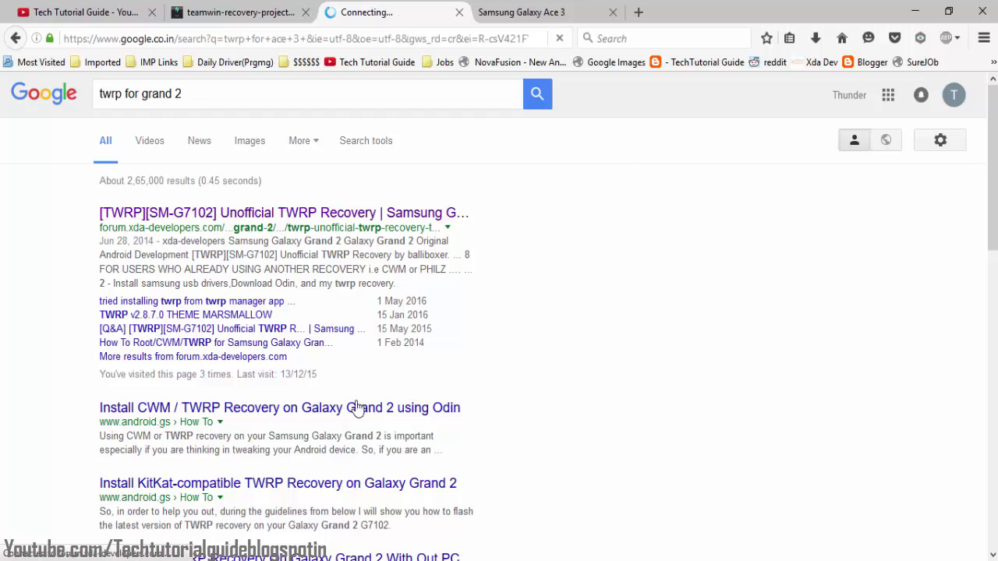
- Examine the official TWRP page for the Galaxy Ace 3 and the XDA thread for the Galaxy Grand 2
left_click(559, 10)
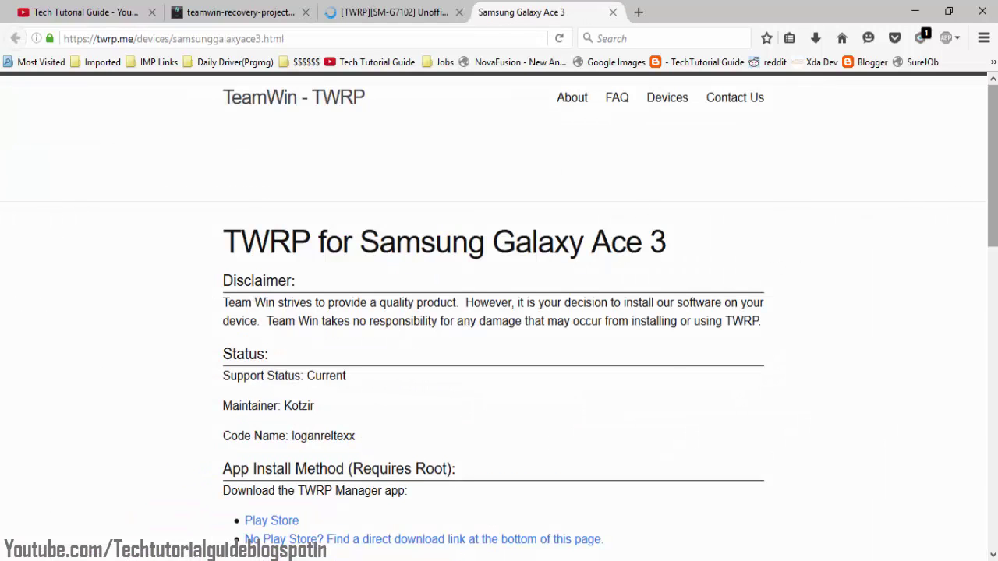
scroll(993, 156, "down", 2)
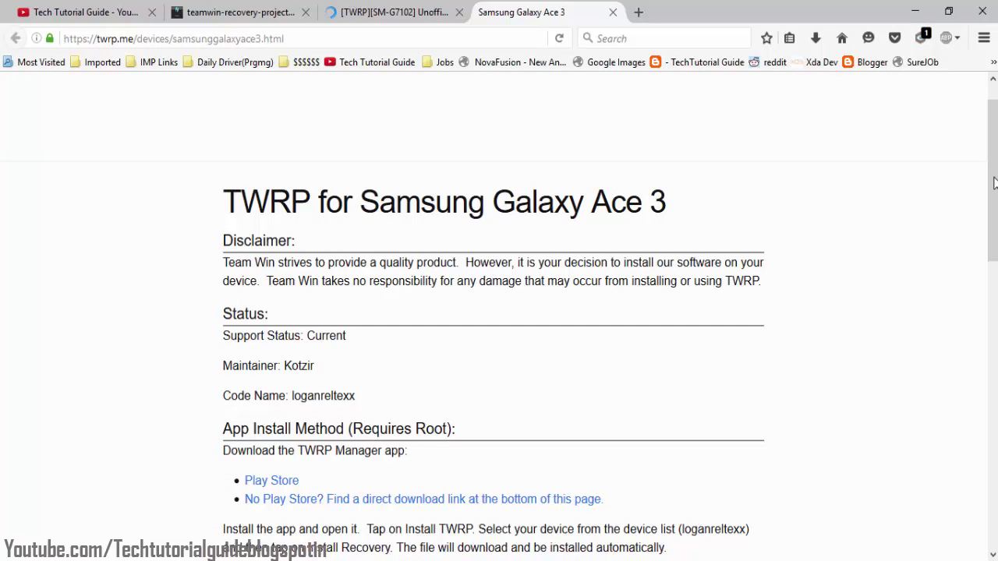
scroll(992, 156, "up", 2)
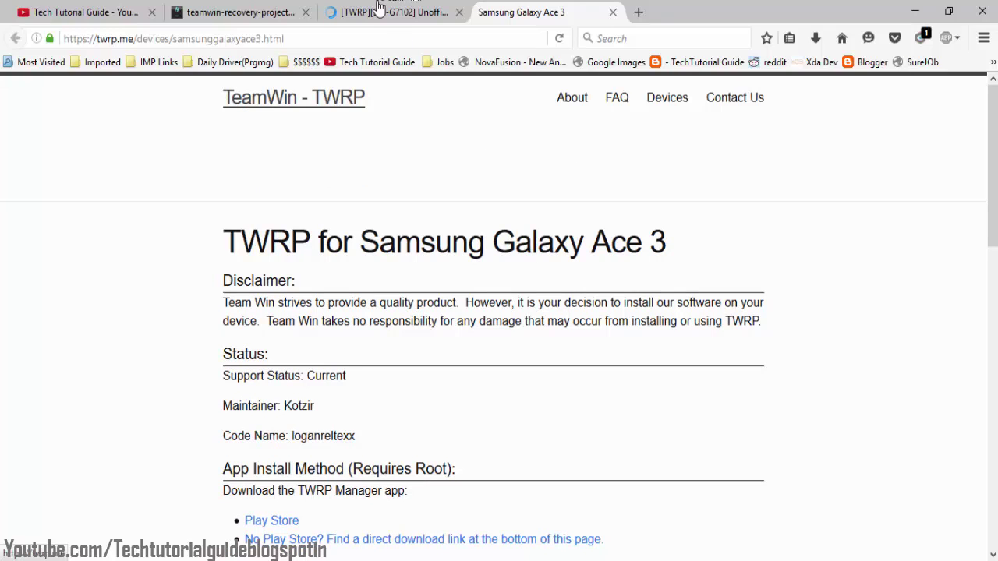
left_click(463, 9)
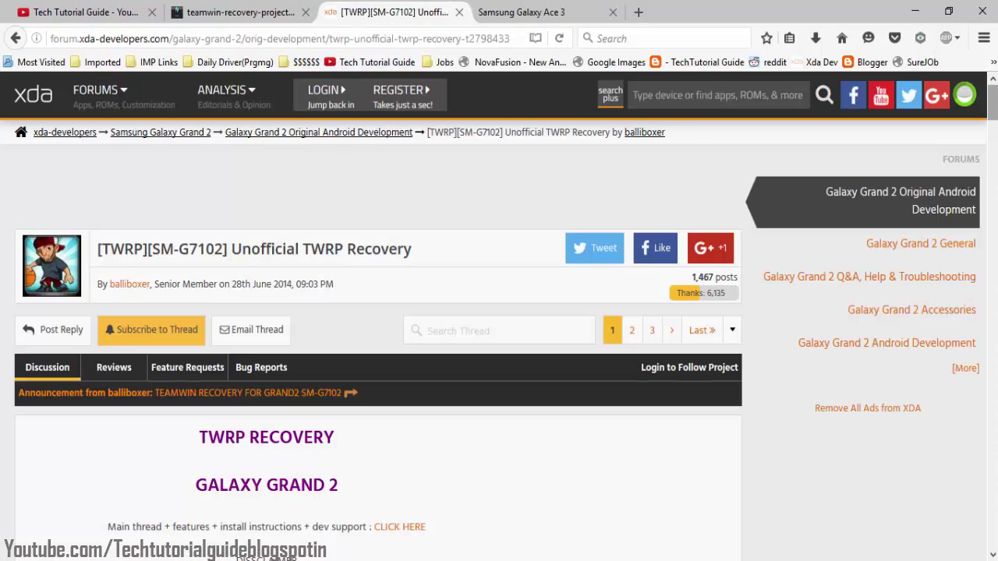
scroll(378, 312, "down", 5)
scroll(994, 115, "up", 5)
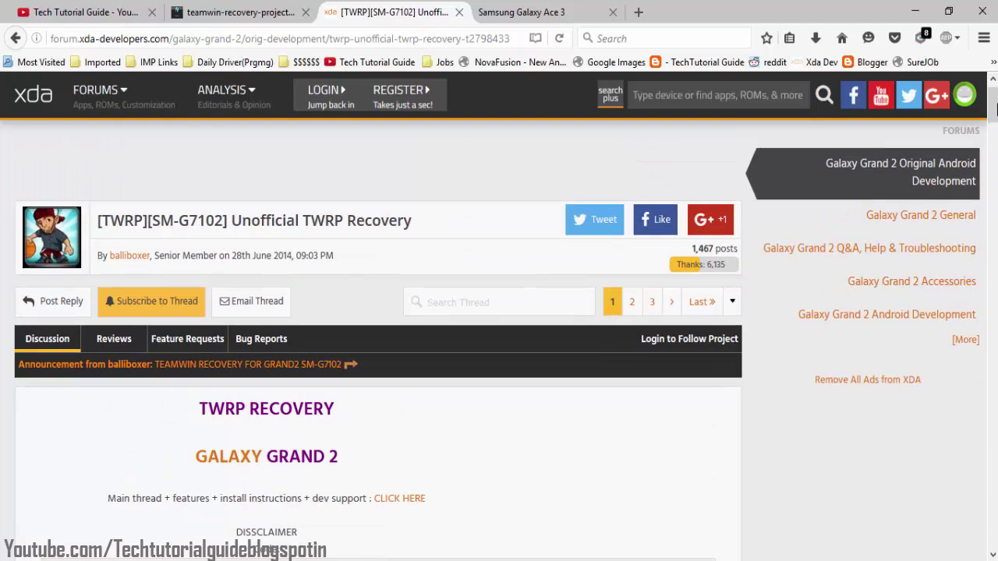
left_click(575, 9)
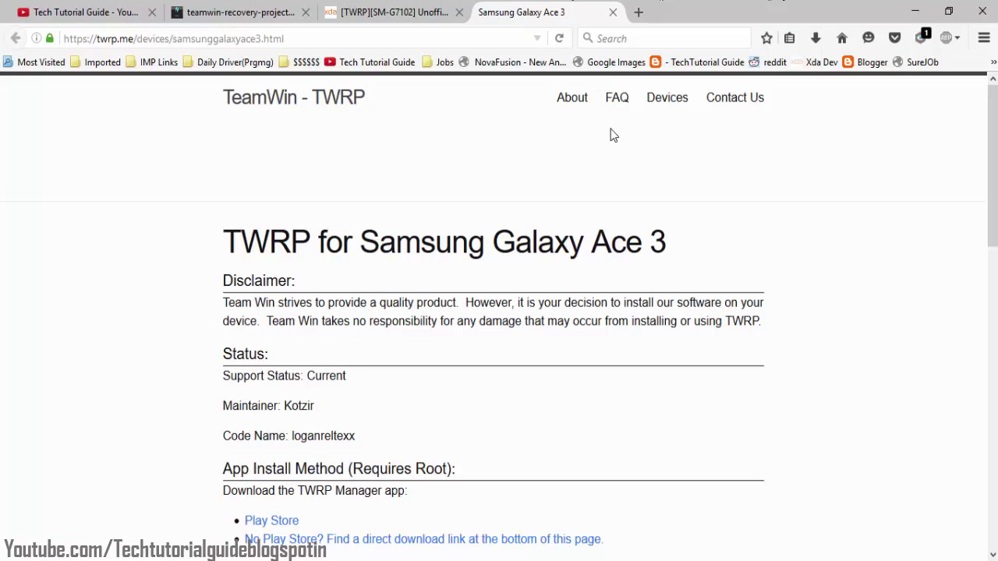
mouse_move(993, 156)
left_mouse_down()
mouse_move(992, 179)
mouse_move(993, 153)
left_mouse_up()
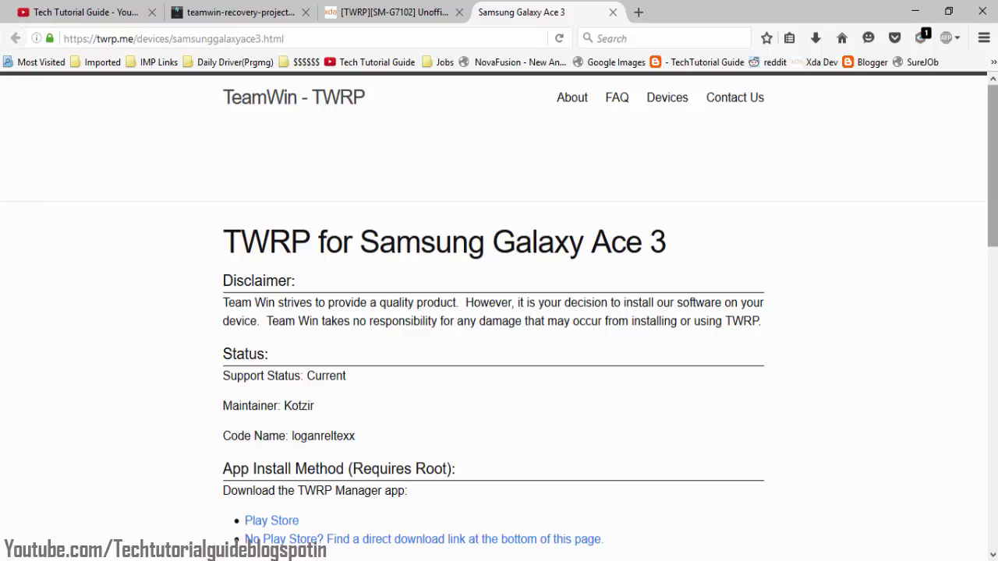
- Open the TWRP site's device list and look through the supported devices
left_click(674, 106)
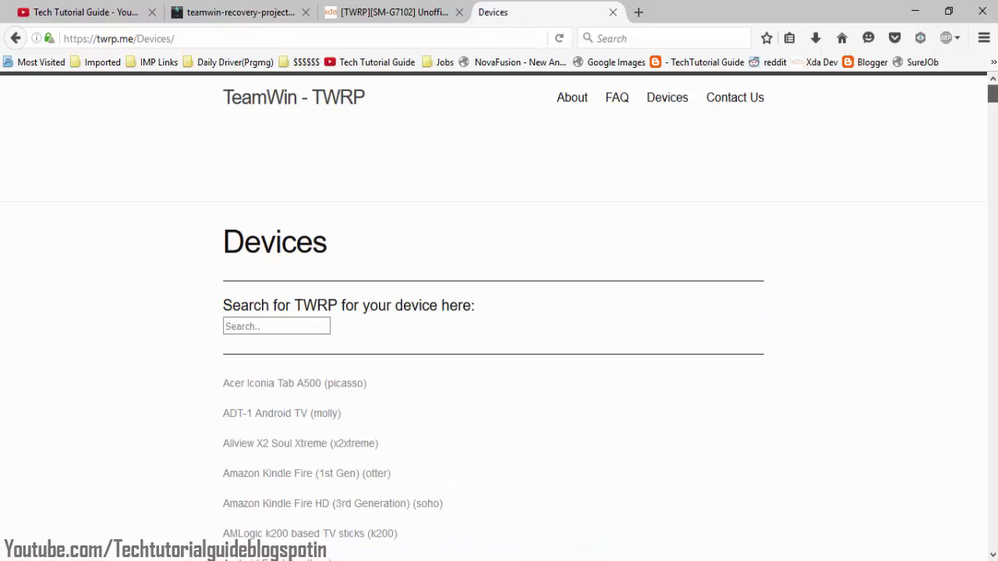
scroll(499, 311, "down", 20)
scroll(499, 311, "down", 20)
scroll(499, 311, "down", 20)
scroll(499, 312, "down", 20)
key("Home")
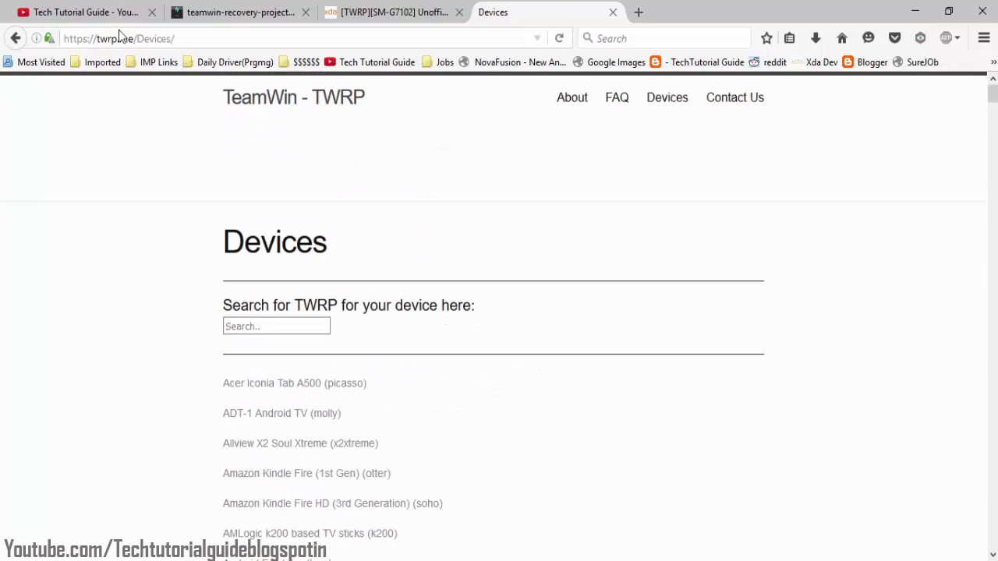
- Search the TWRP device list for "ace3" and open the Samsung Galaxy Ace 3 (loganreltexx) page
left_click(274, 323)
type("ace3 ")
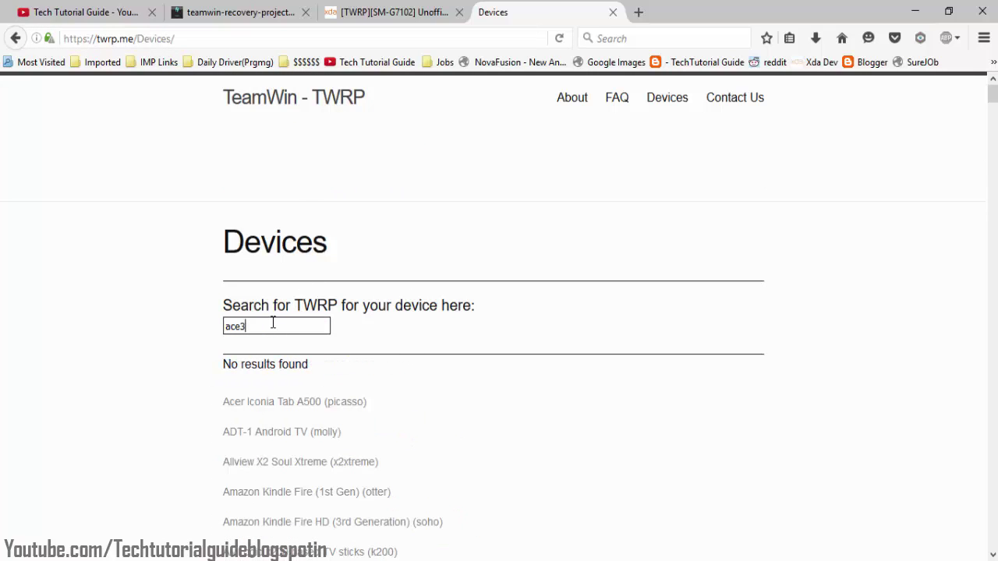
type("3")
key("BackSpace")
key("BackSpace")
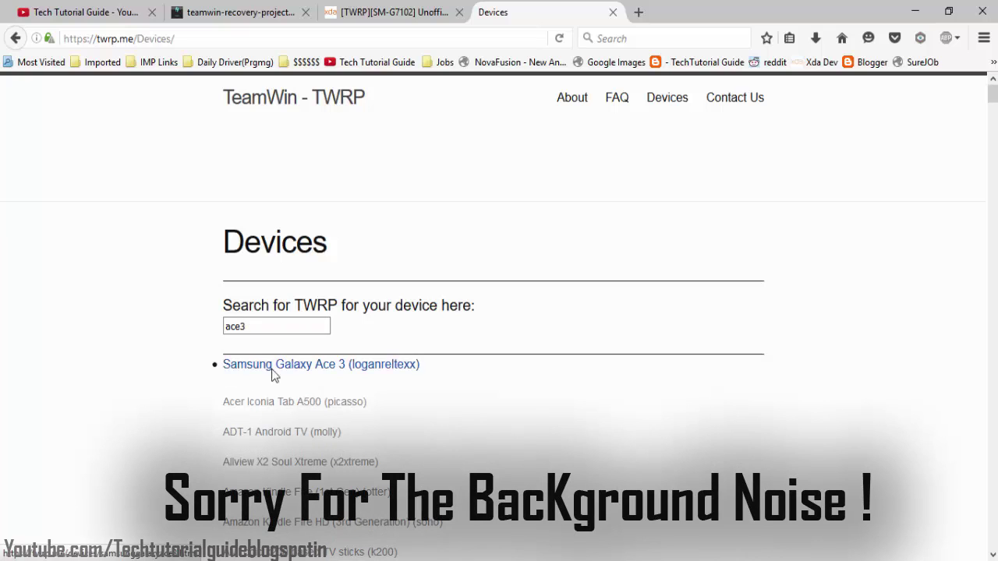
left_click(255, 371)
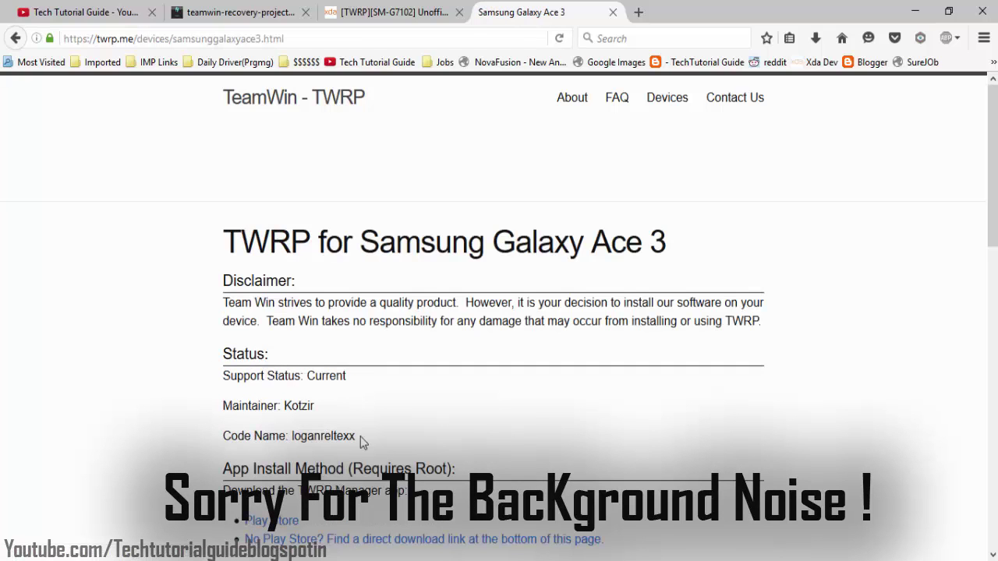
- Examine the Ace 3 page's download links, install methods and device title, comparing it with the XDA Grand 2 thread
scroll(363, 441, "down", 5)
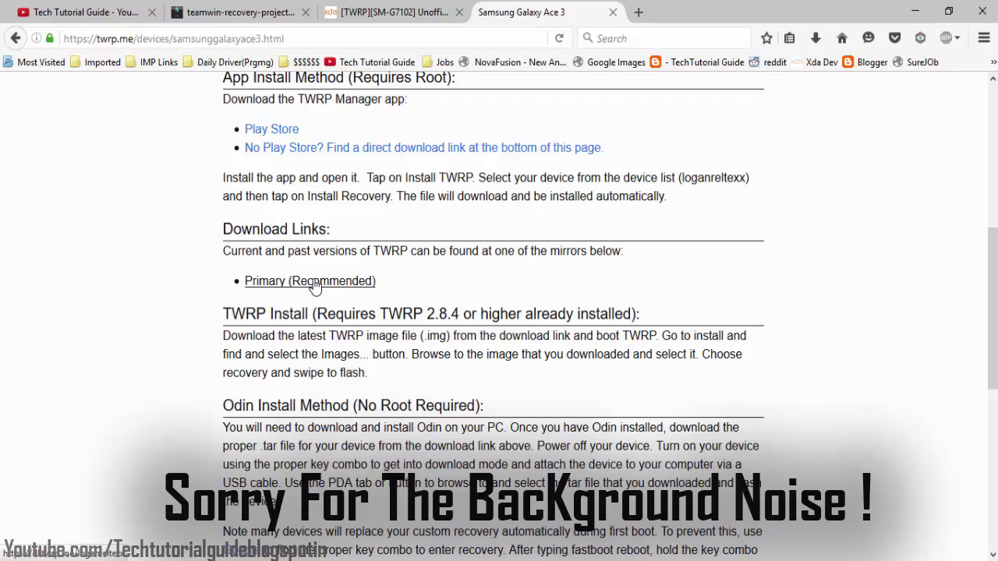
left_click_drag(992, 308, 993, 275)
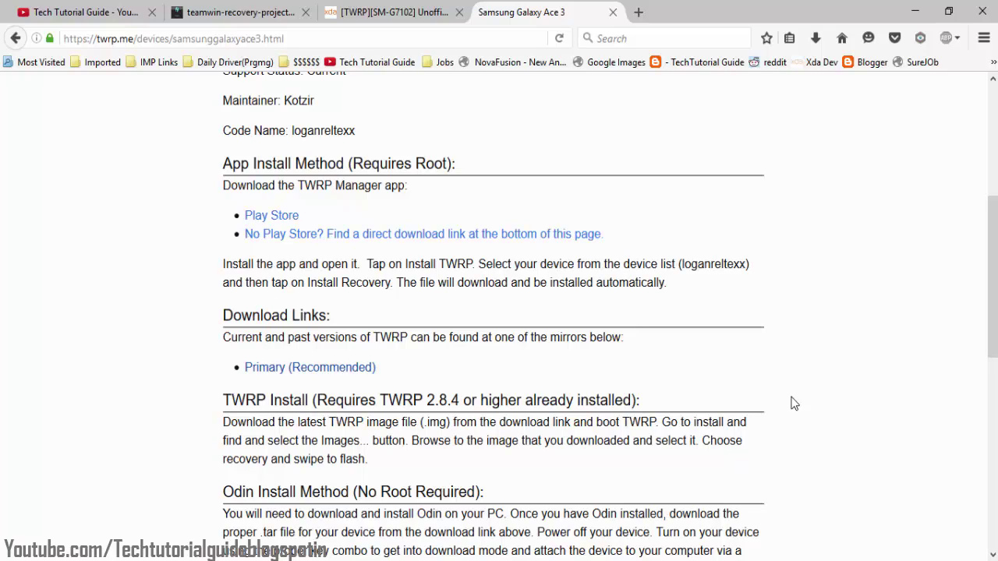
left_click_drag(993, 334, 992, 216)
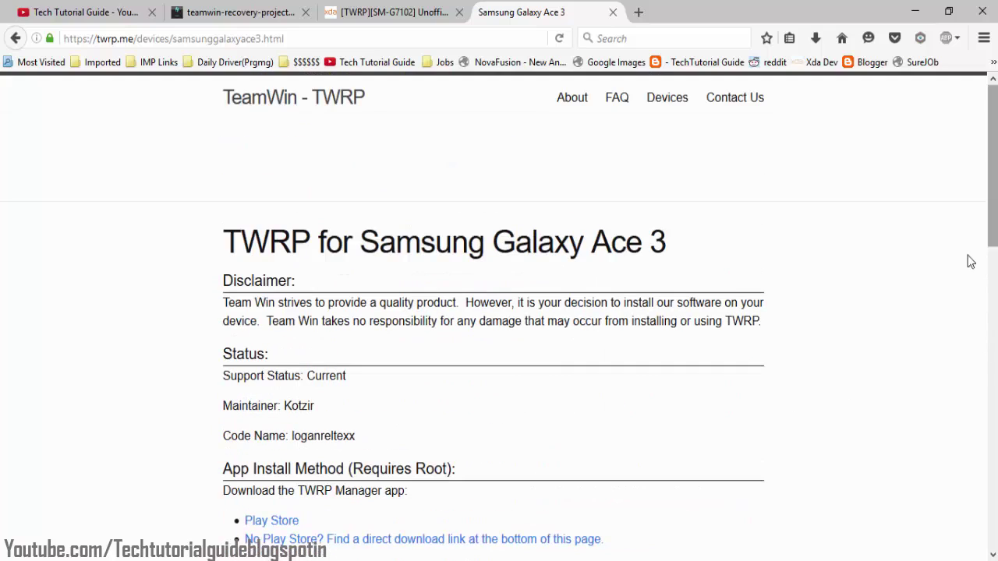
left_click_drag(224, 238, 689, 238)
left_click(689, 242)
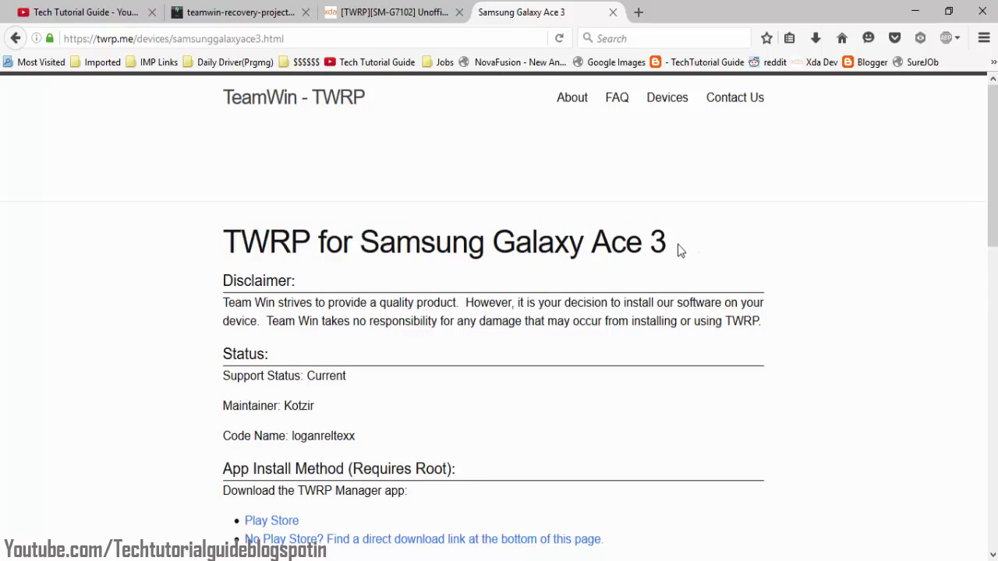
left_click(372, 12)
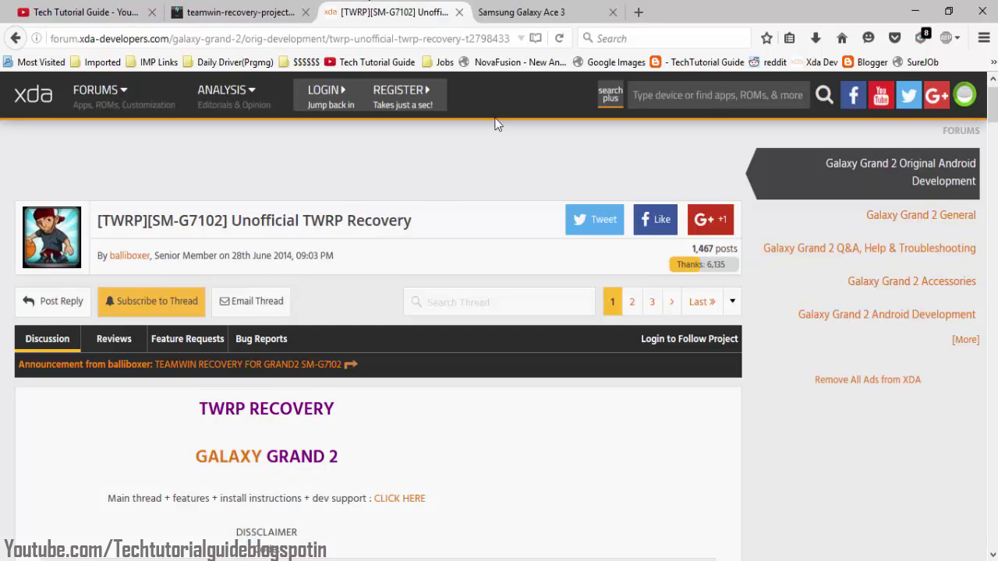
left_click(551, 9)
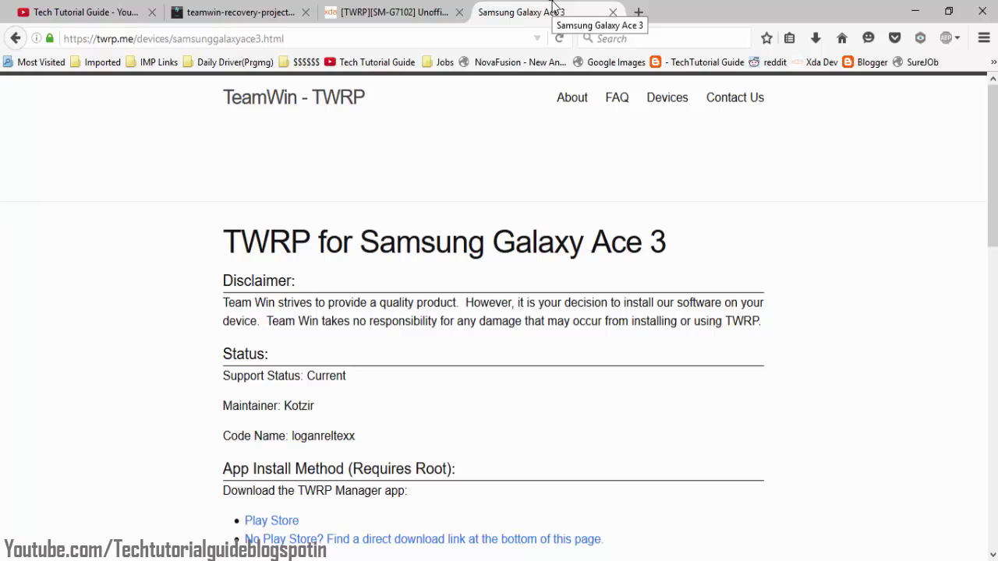
- Open the Primary (Recommended) download mirror for the Samsung Galaxy Ace 3
scroll(499, 311, "down", 5)
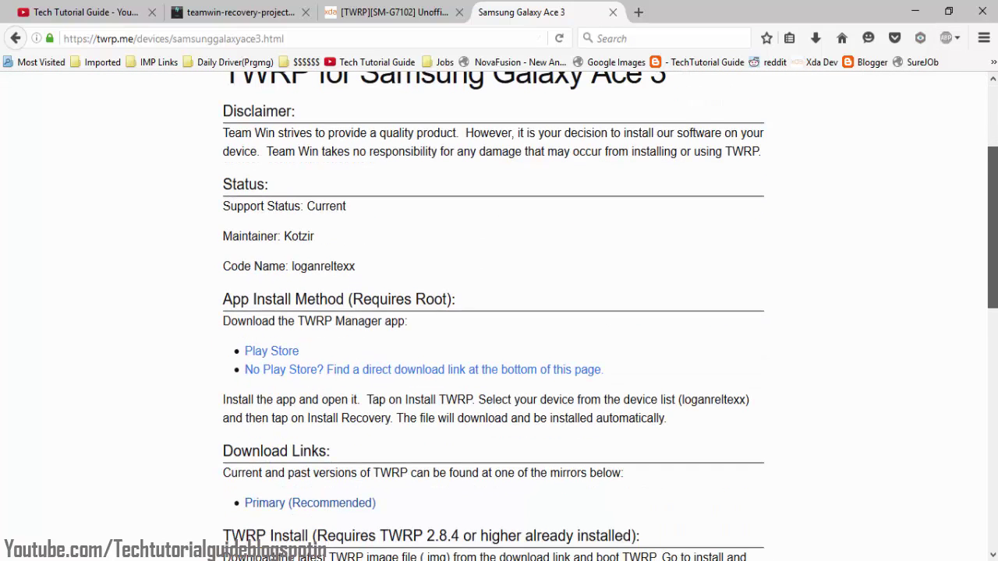
scroll(802, 303, "down", 4)
left_click(283, 223)
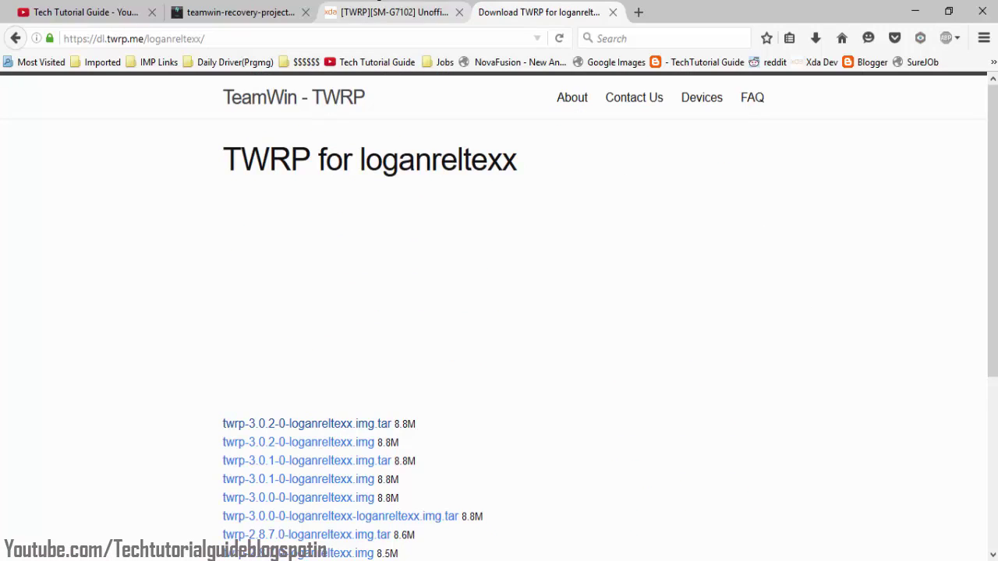
- Look over the listed TWRP builds and open the download page for twrp-3.0.2-0-loganreltexx.img.tar
scroll(911, 247, "down", 1)
scroll(499, 312, "down", 3)
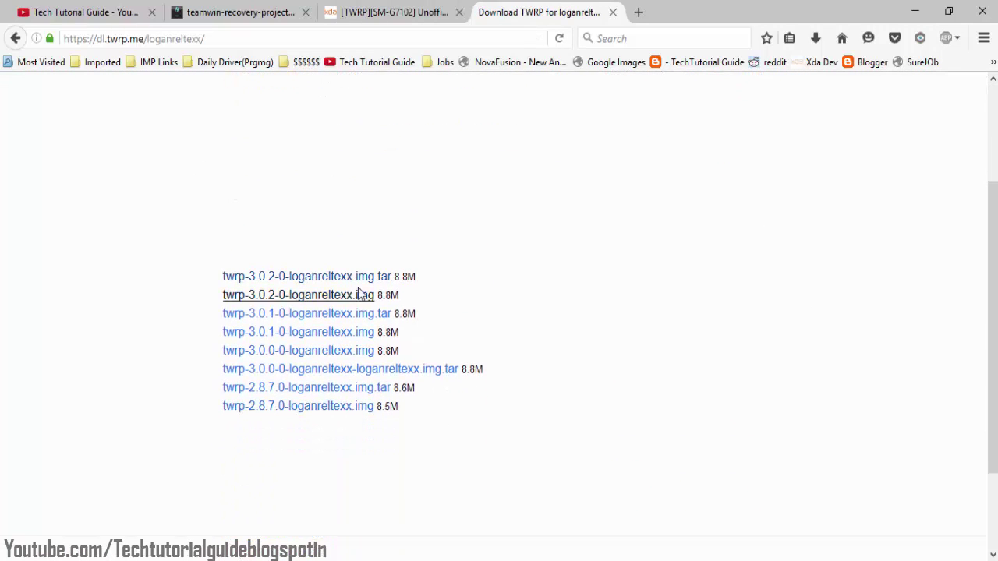
key("ctrl+a")
left_click(675, 448)
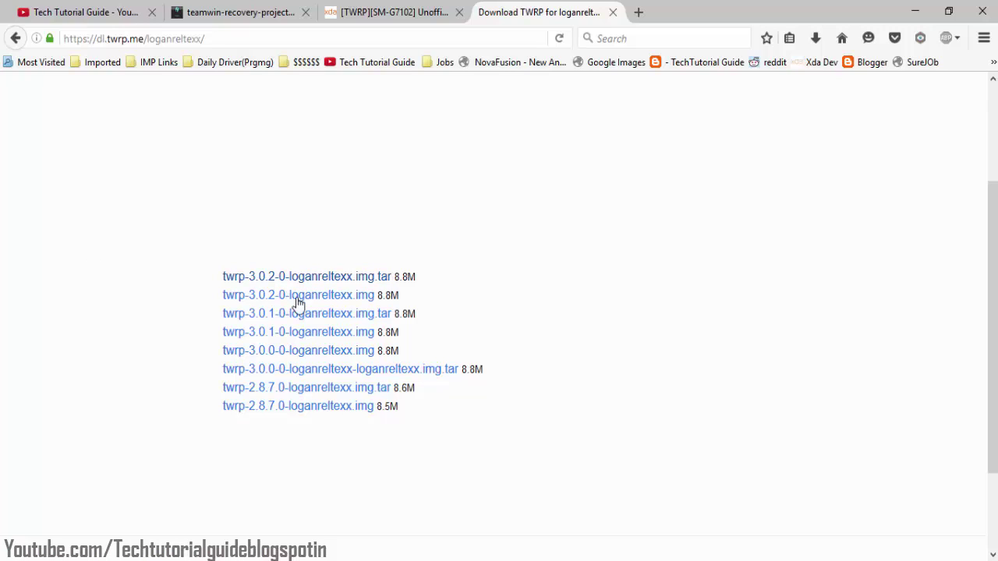
left_click(332, 273)
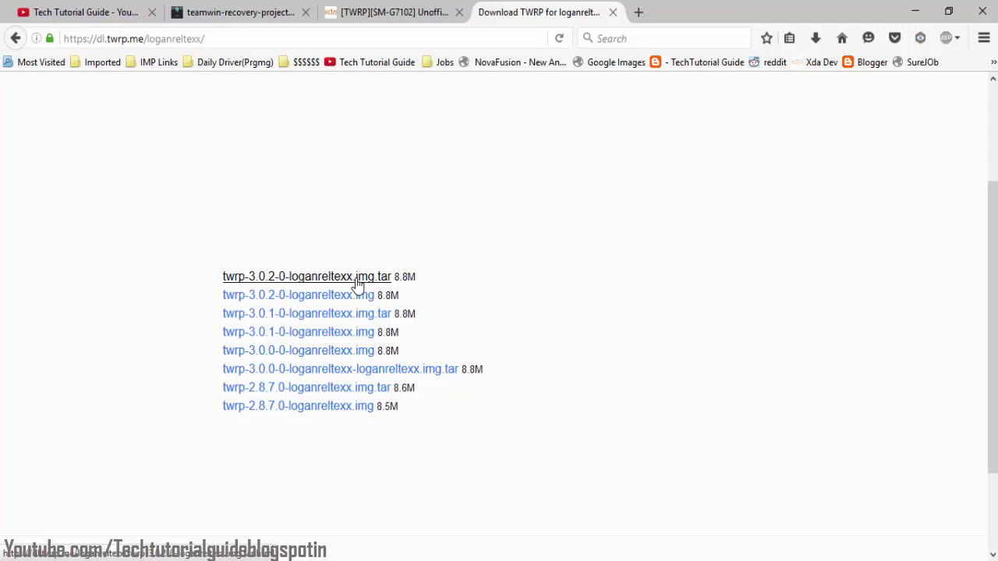
left_click(356, 282)
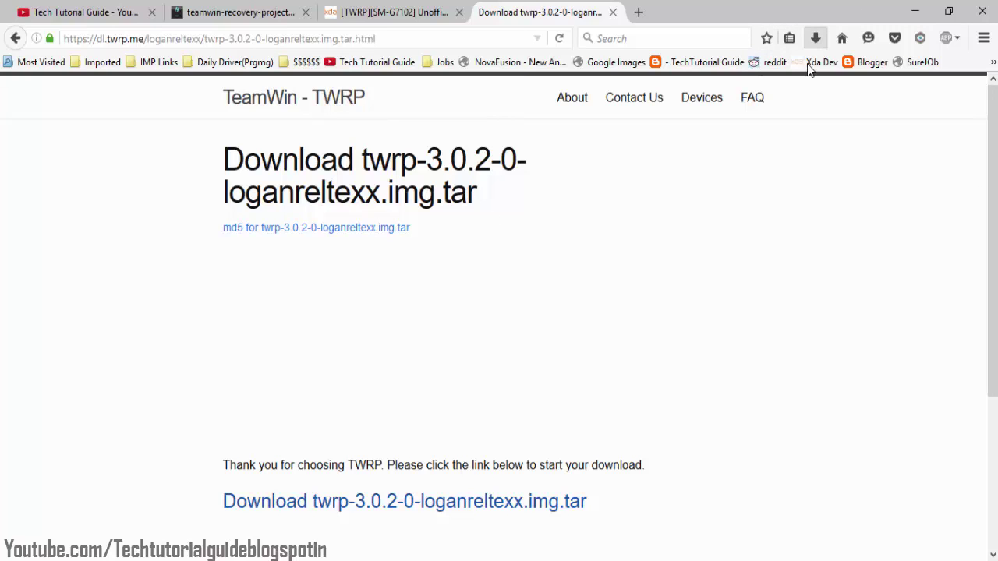
- View the download link on the page and check the browser's recent downloads for the TWRP tar file
left_click_drag(993, 234, 992, 282)
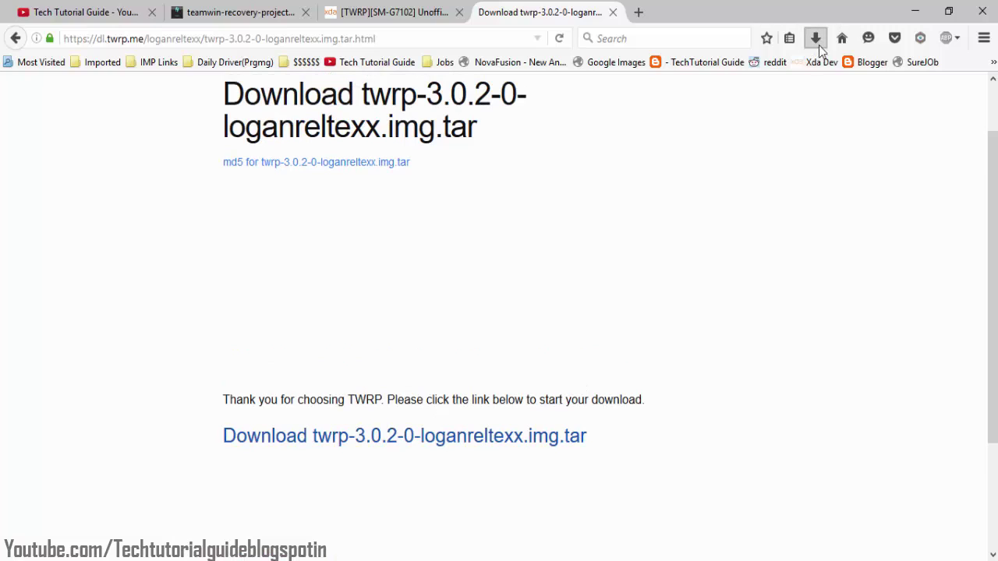
left_click(815, 39)
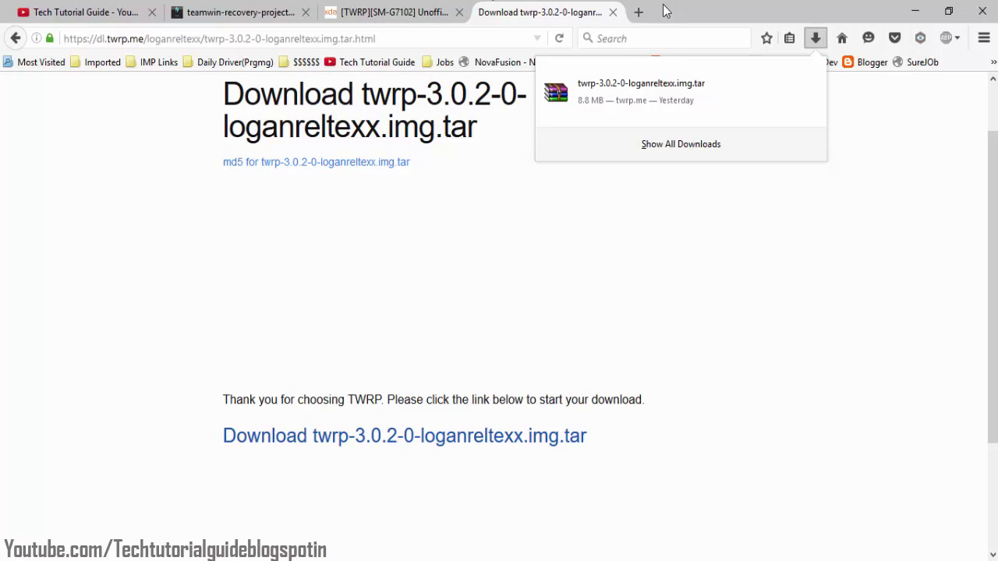
- Search the web for odin 3.09 in a new tab and view the Odin version downloads on odindownload.com
left_click(638, 13)
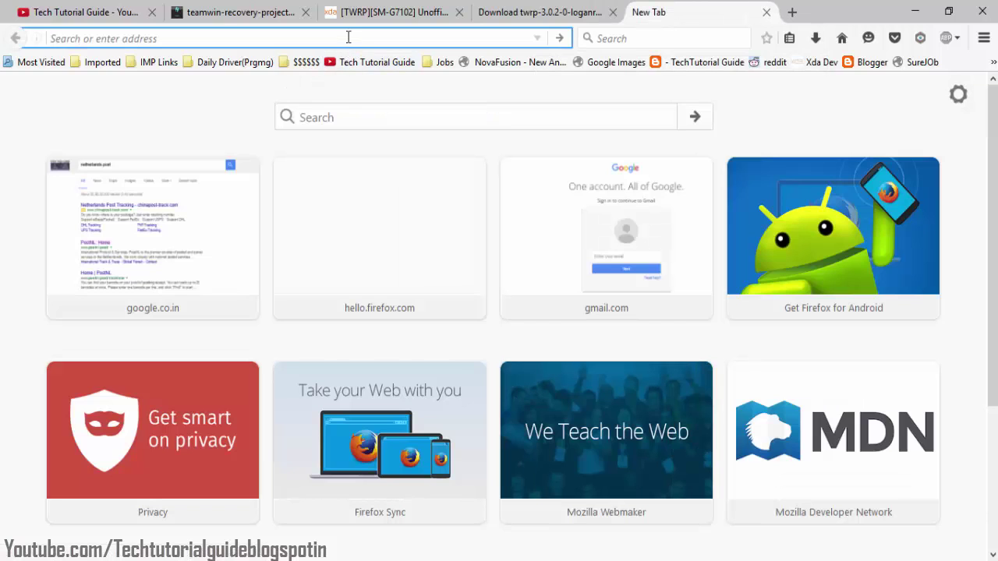
type("odin ")
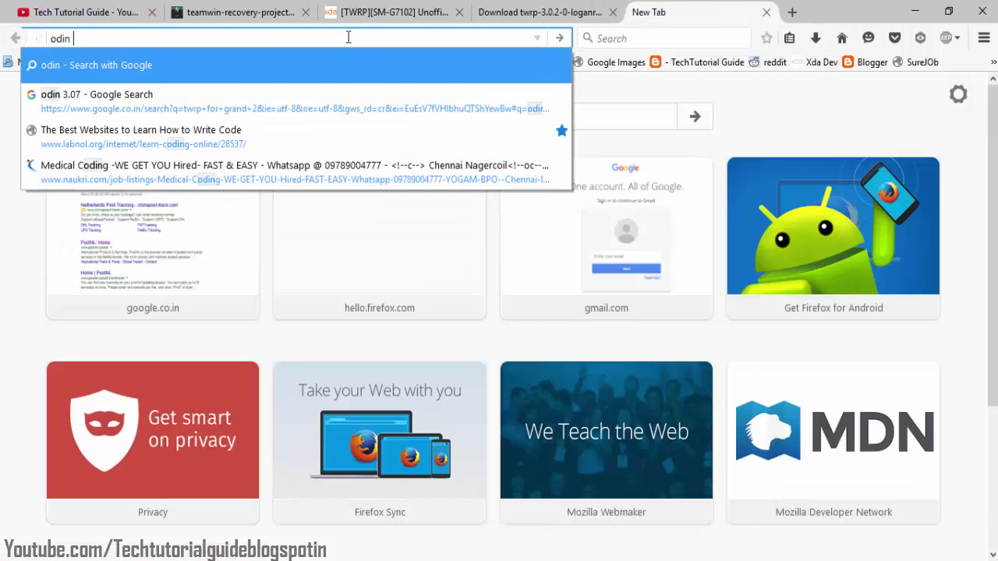
type("3.09")
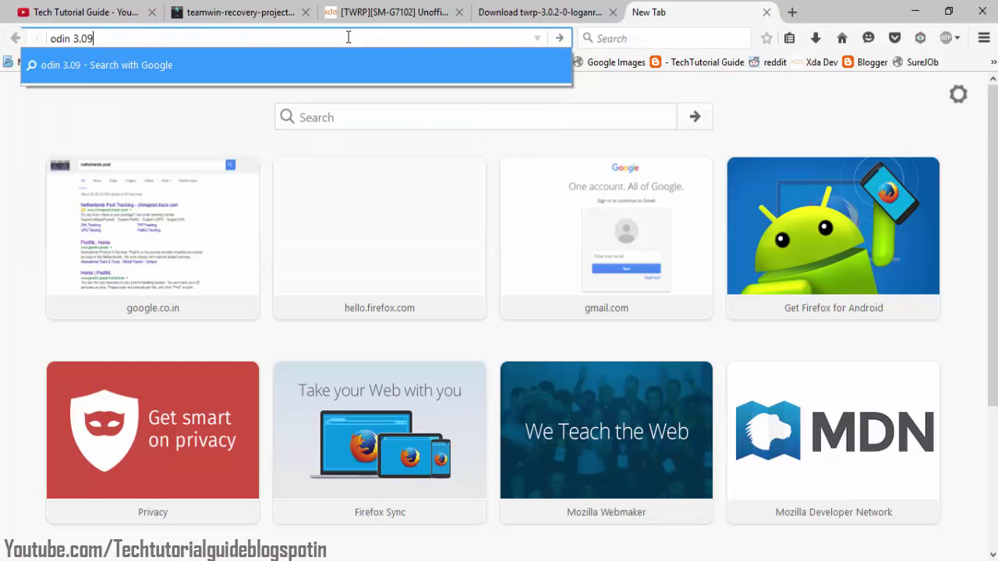
key("Return")
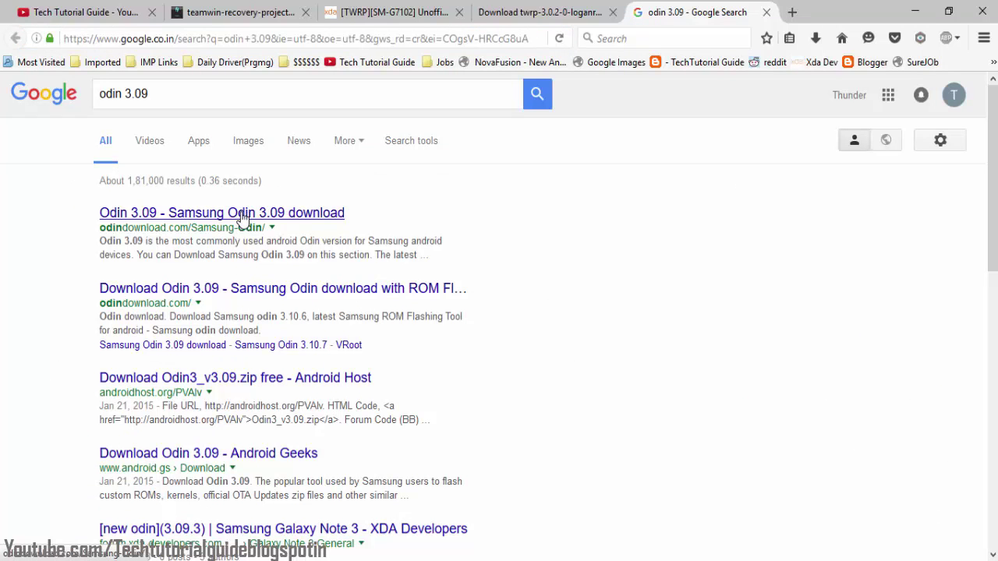
left_click(355, 293)
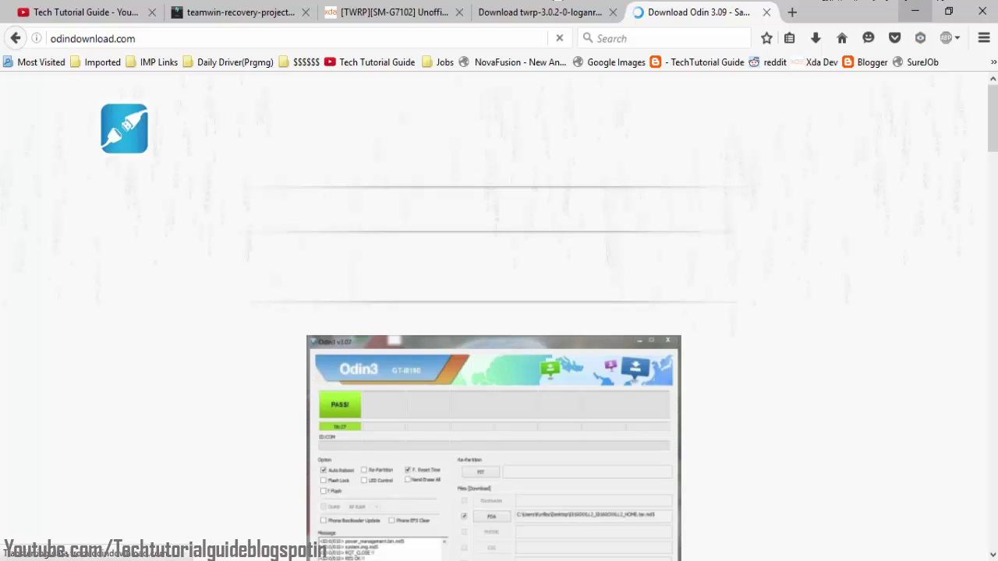
left_click_drag(994, 129, 994, 140)
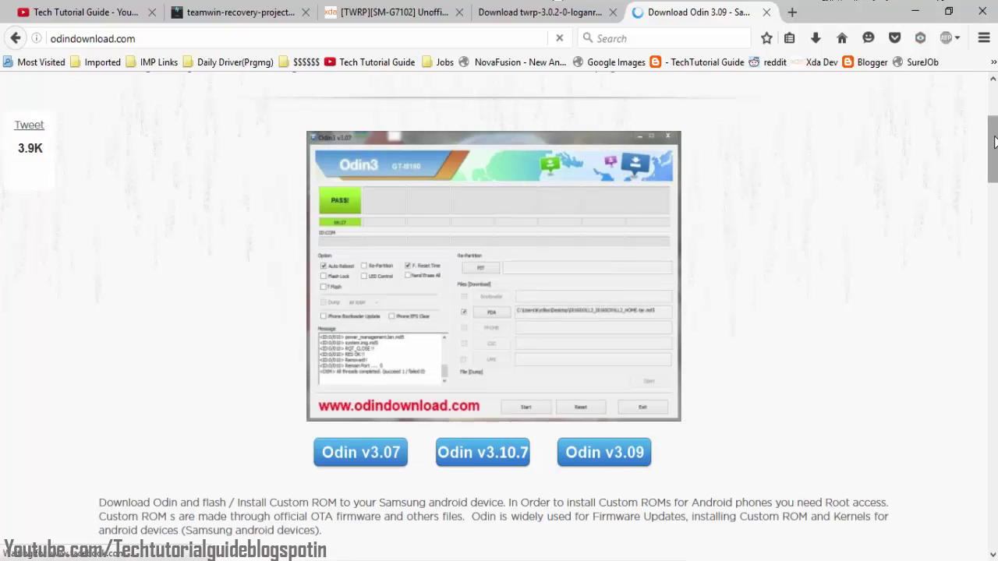
- Show the desktop and locate the downloaded Odin3_v3.09.zip and TWRP 3.0.2-0 tar files
left_click(912, 13)
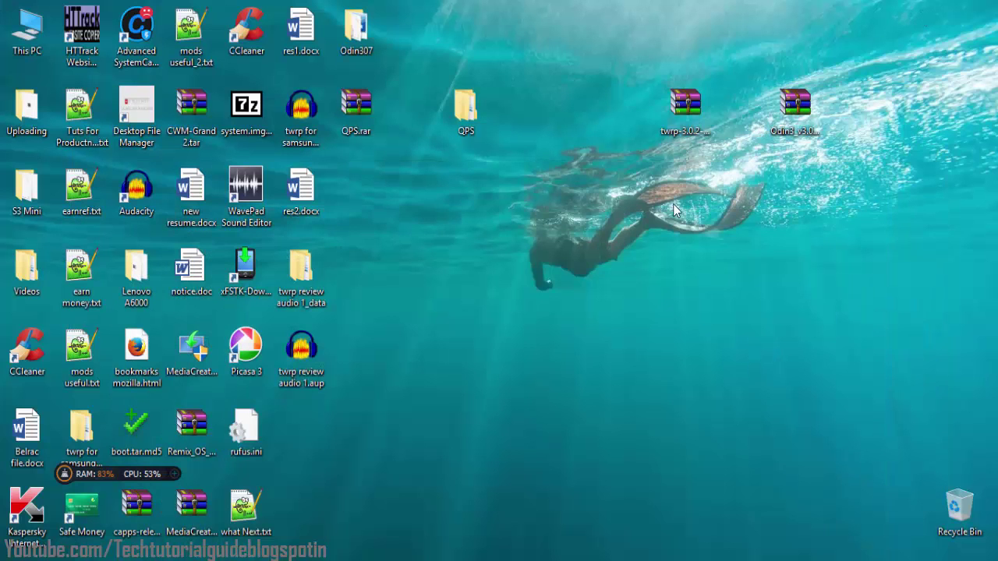
left_click(795, 109)
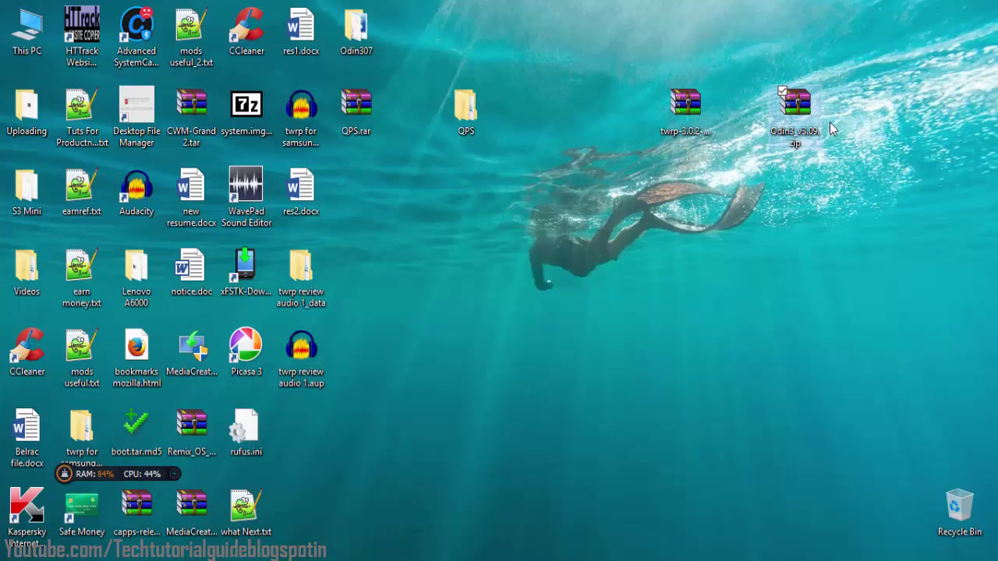
left_click(677, 117)
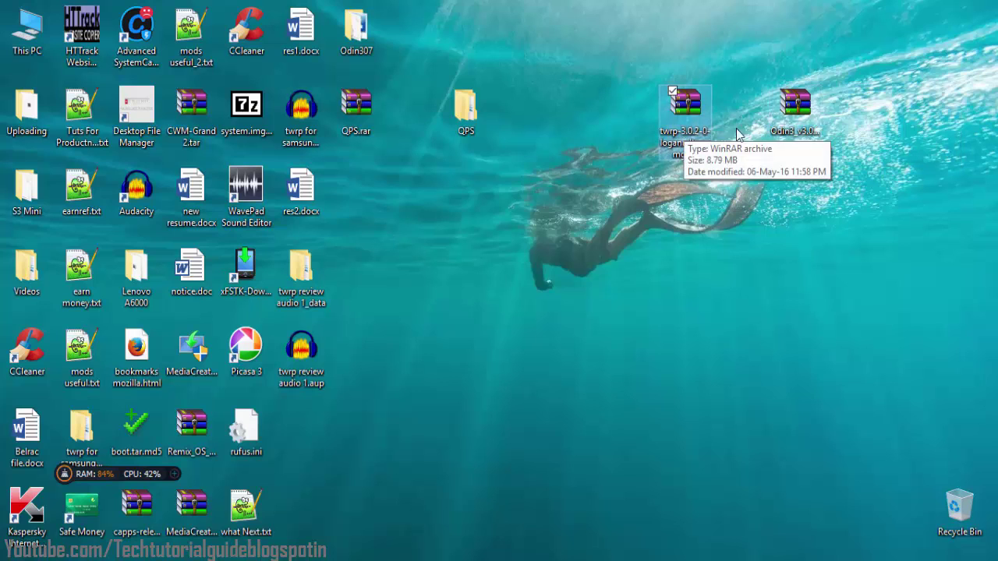
- Extract Odin3_v3.09.zip on the desktop and place the extracted folder just below the archive
left_click(785, 133)
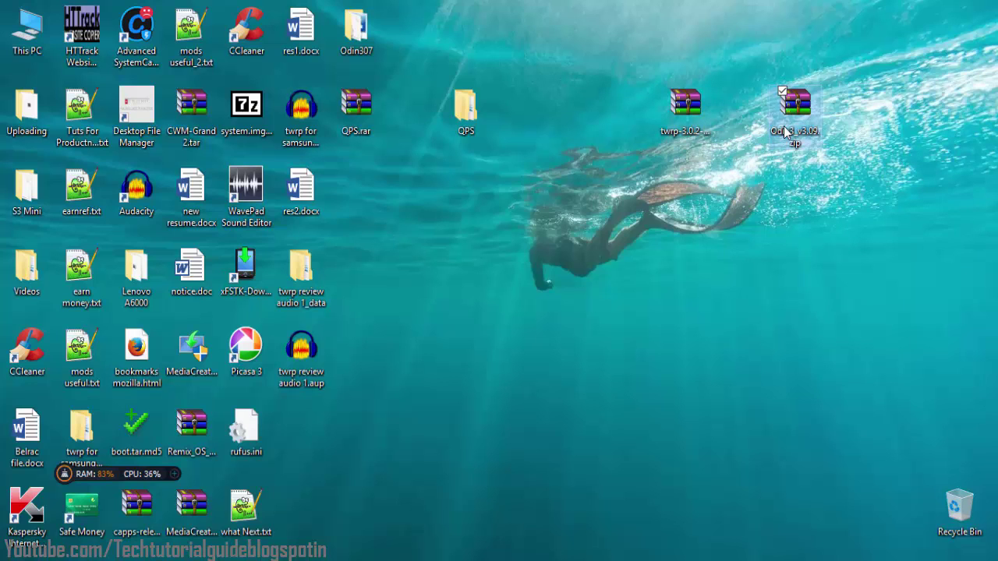
right_click(785, 133)
left_click(815, 94)
left_click_drag(326, 436, 810, 204)
left_click(666, 123)
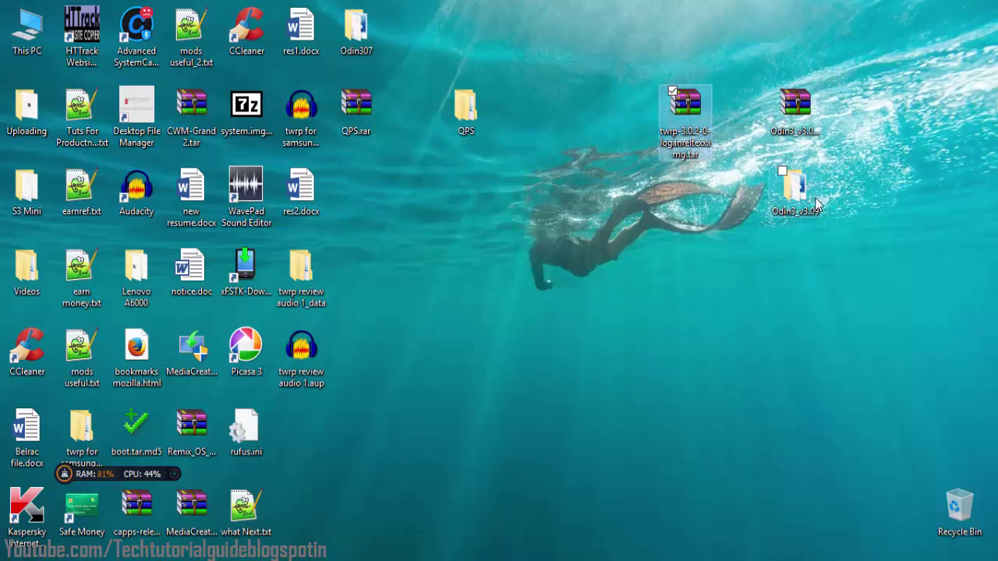
- Run Odin3 v3.09.exe from the extracted Odin3_v3.09 folder as administrator and close the folder window
left_click(790, 205)
double_click(791, 205)
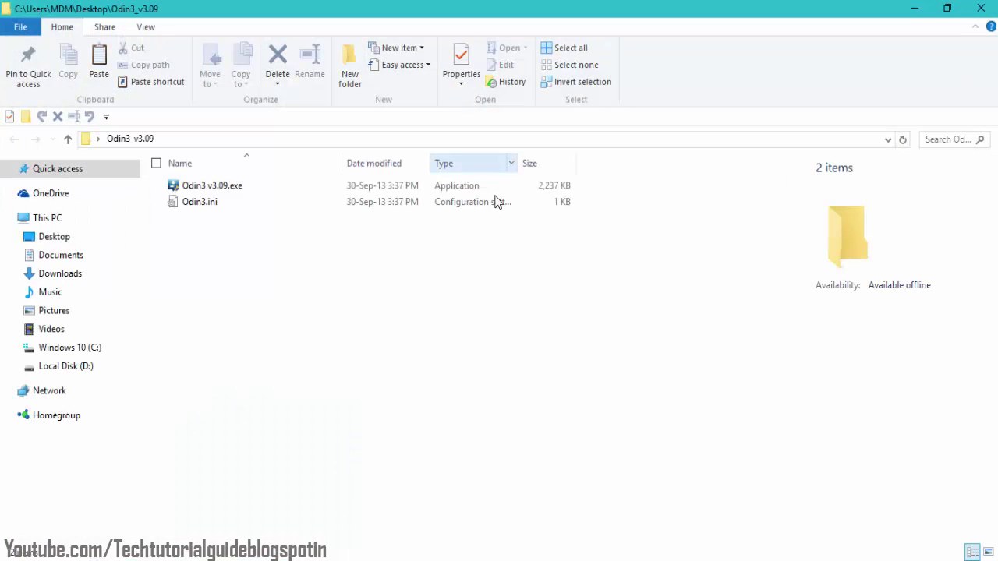
left_click(291, 201)
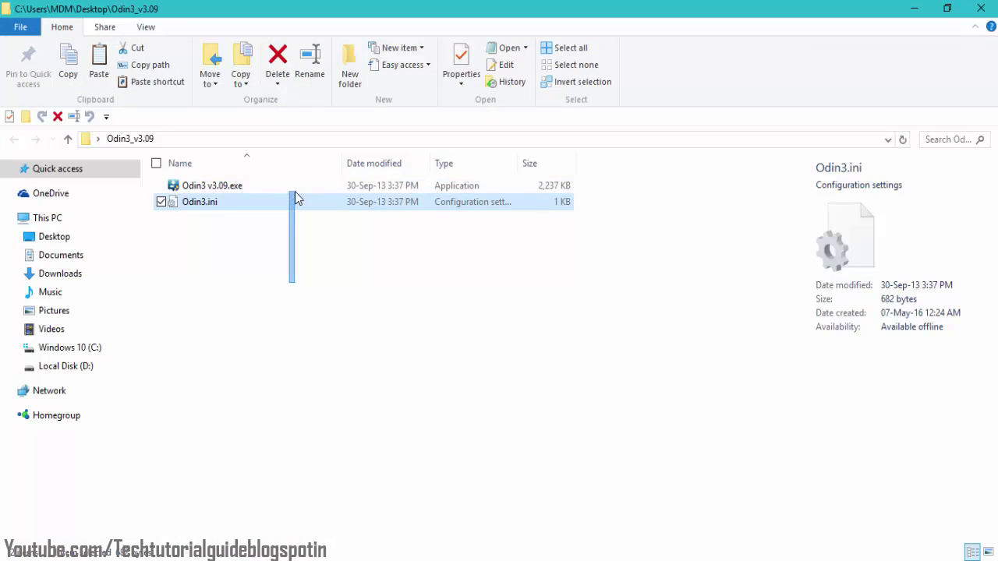
left_click(258, 227)
left_click(247, 193)
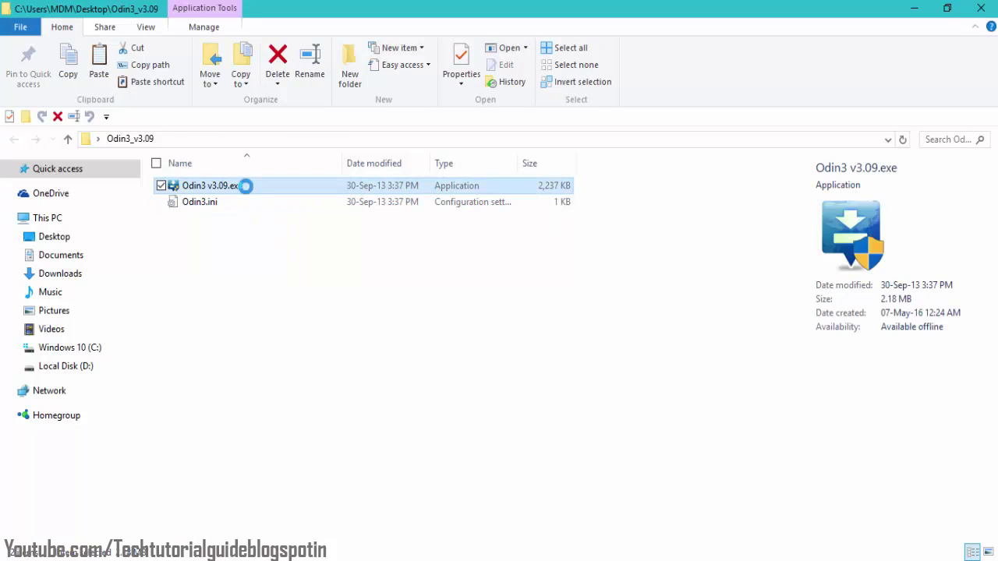
right_click(247, 189)
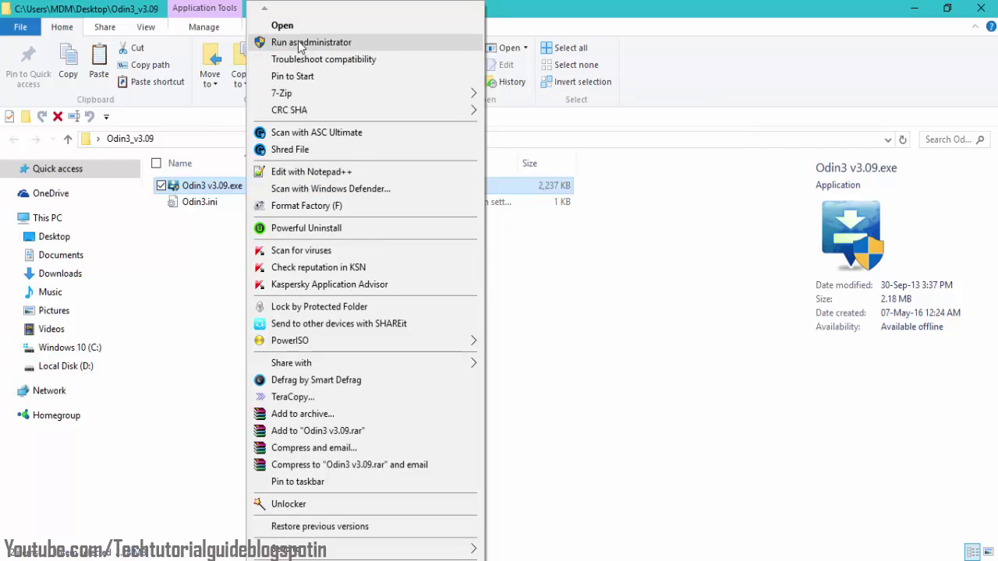
left_click(275, 41)
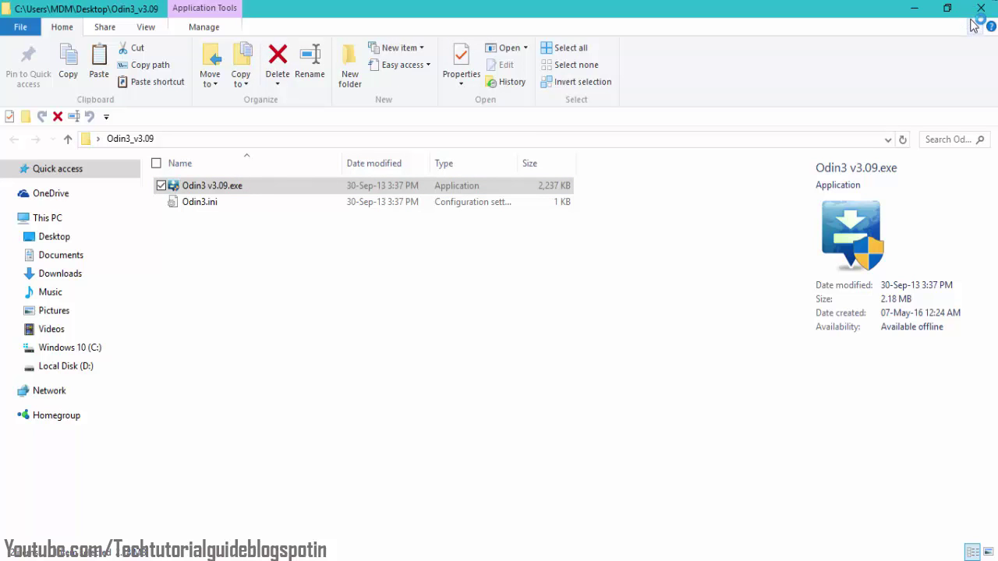
left_click(979, 9)
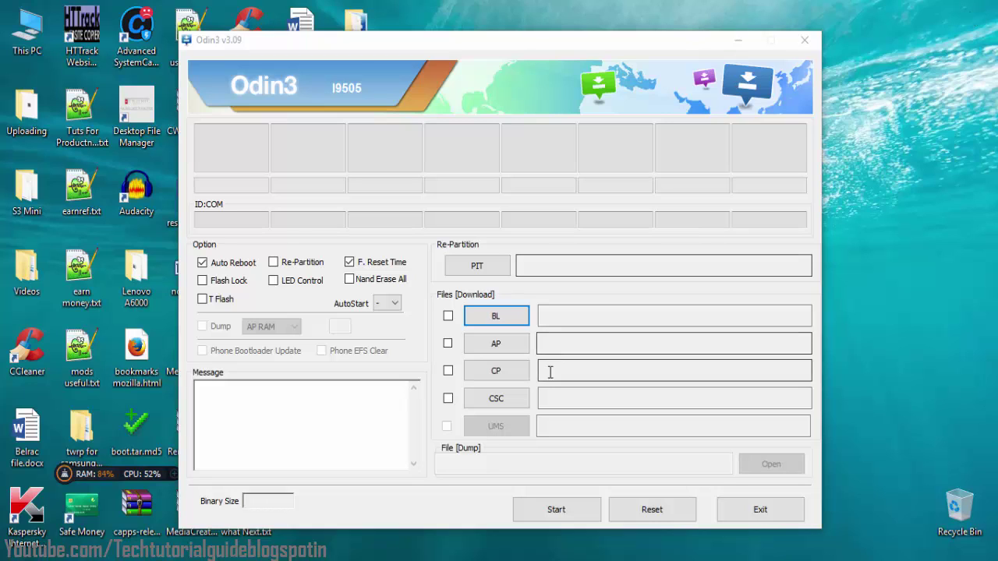
- Enable the AP slot in Odin and load twrp-3.0.2-0-loganreltexx.img.tar from the desktop into it
left_click(449, 343)
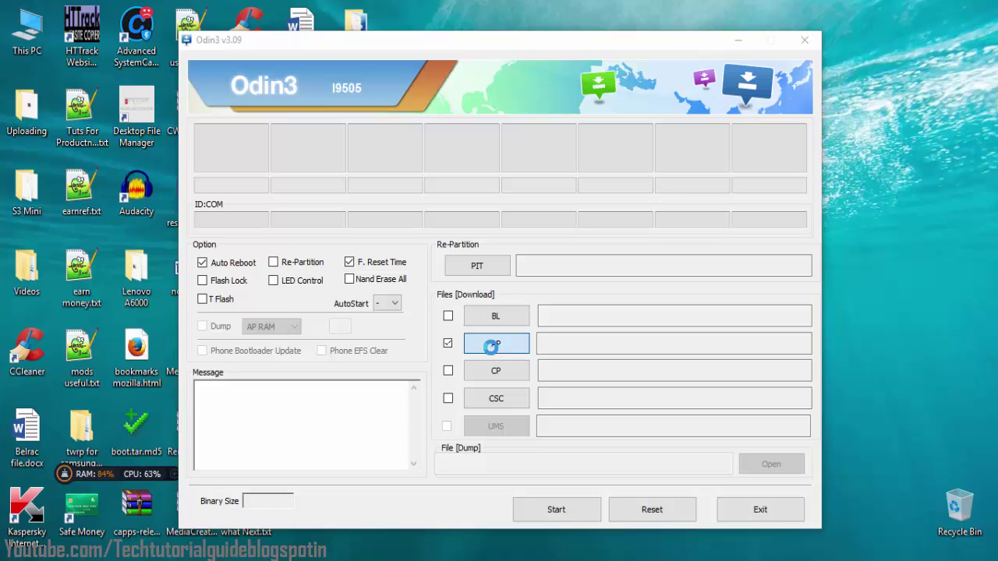
left_click(493, 345)
scroll(664, 203, "down", 4)
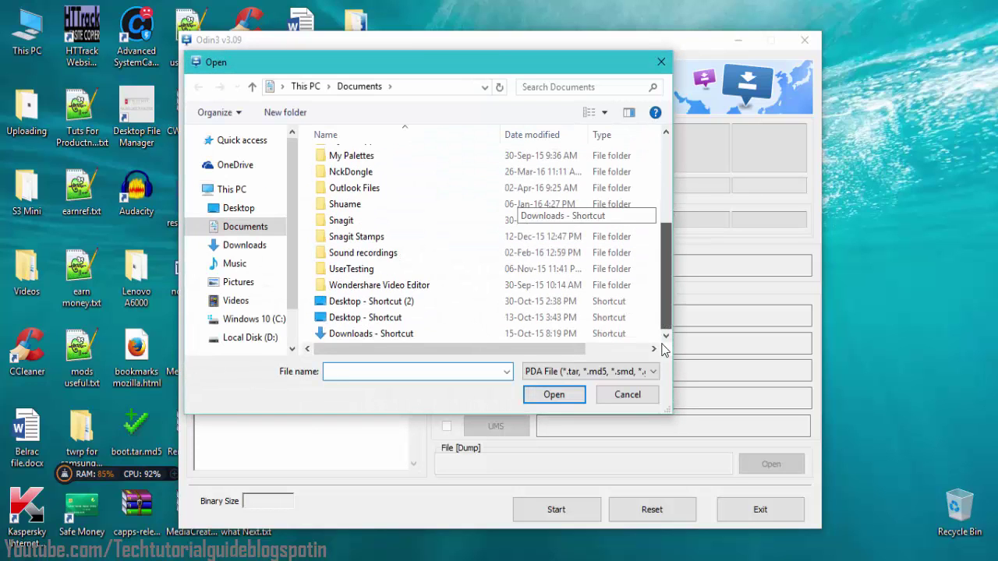
left_click(231, 190)
left_click(234, 207)
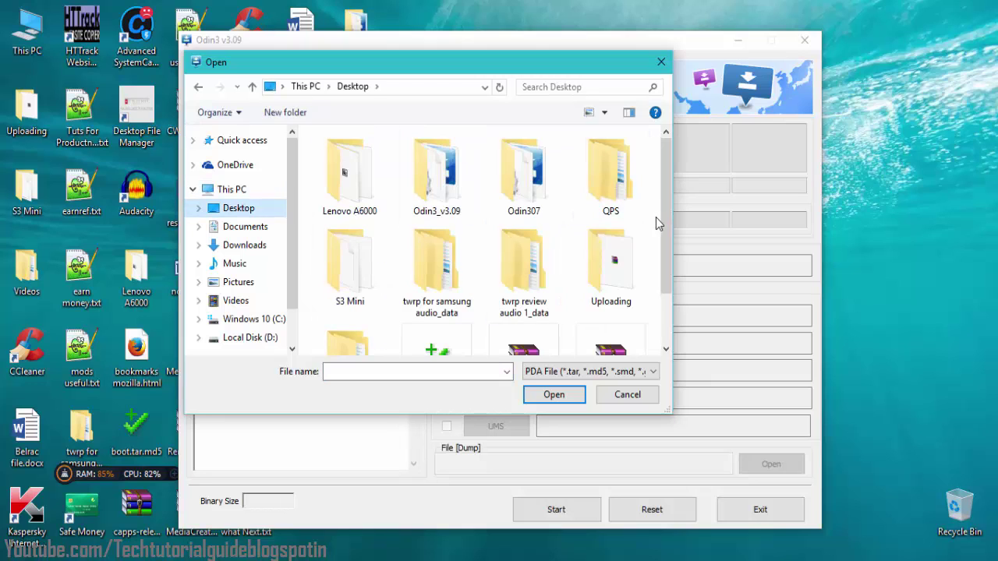
scroll(621, 330, "down", 2)
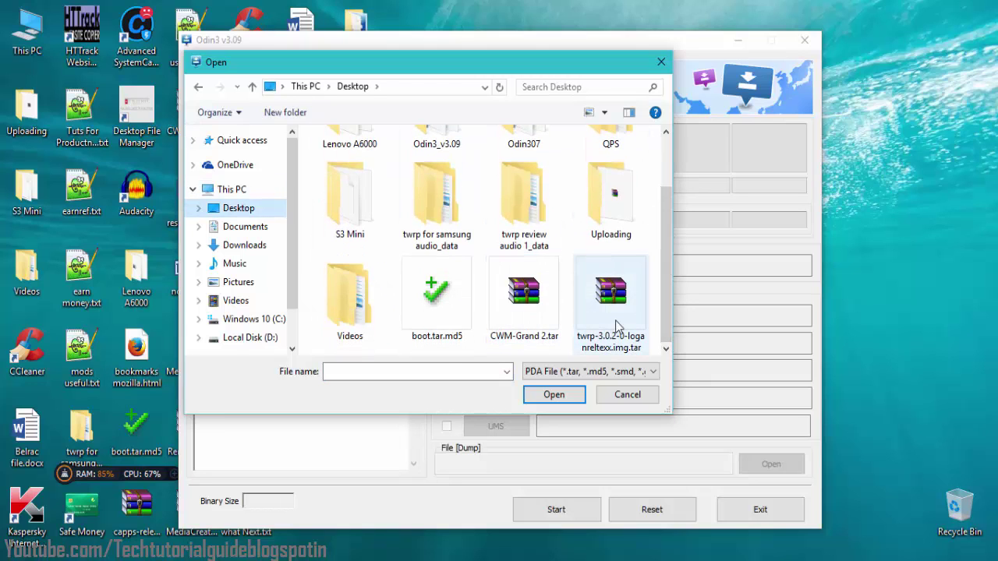
left_click(617, 327)
double_click(616, 327)
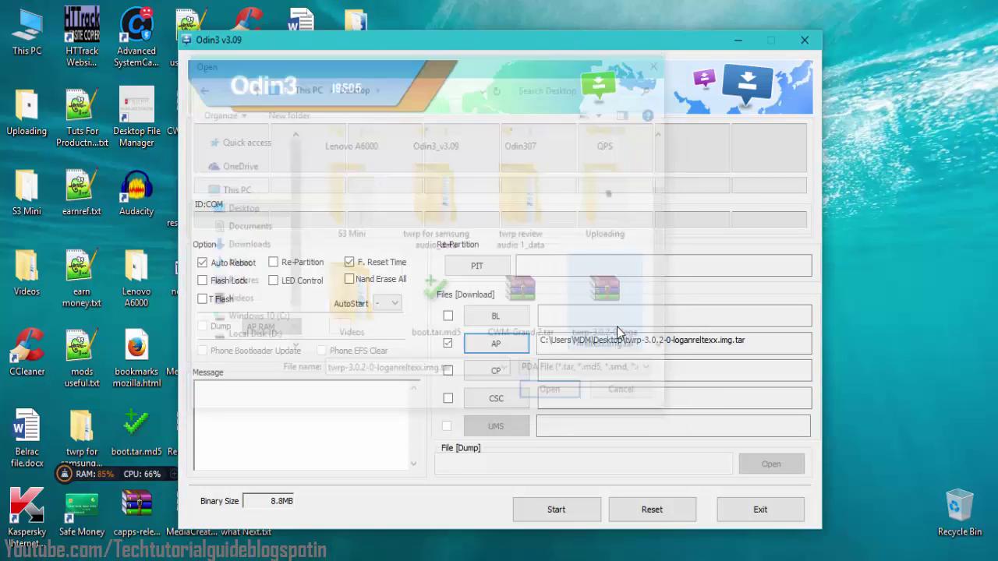
left_click_drag(675, 340, 722, 340)
left_click(747, 339)
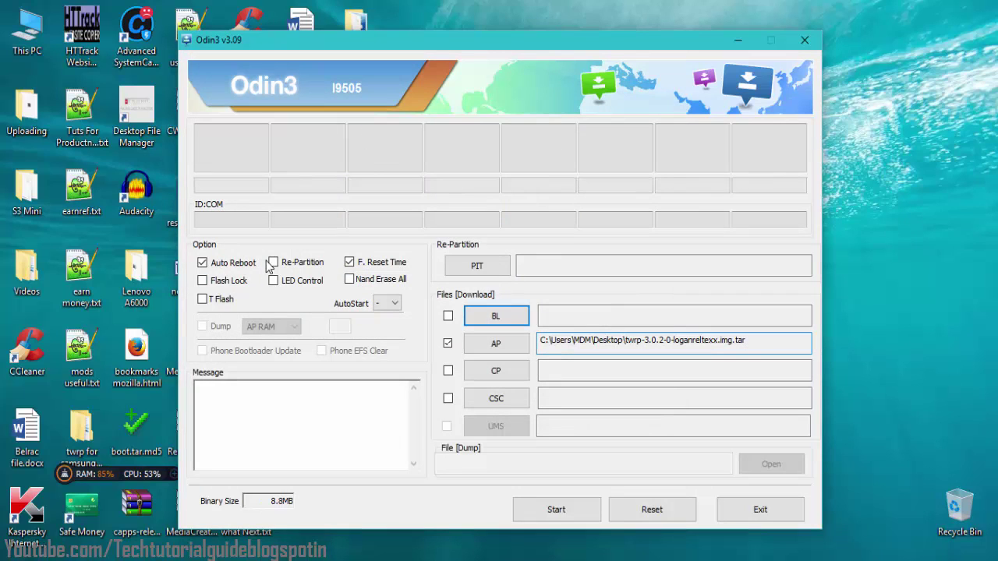
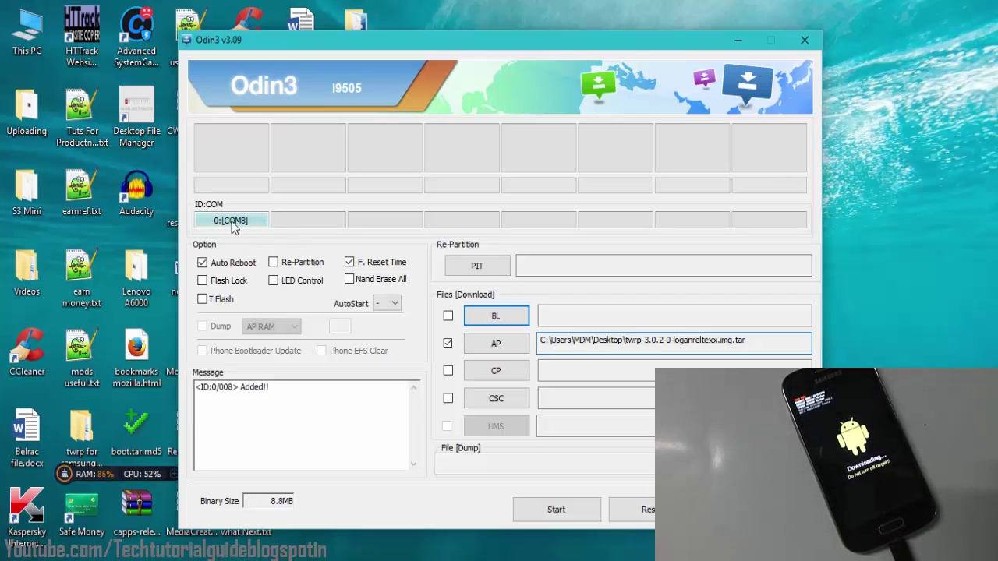
- Start flashing the loaded TWRP recovery to the phone connected in download mode
left_click(556, 512)
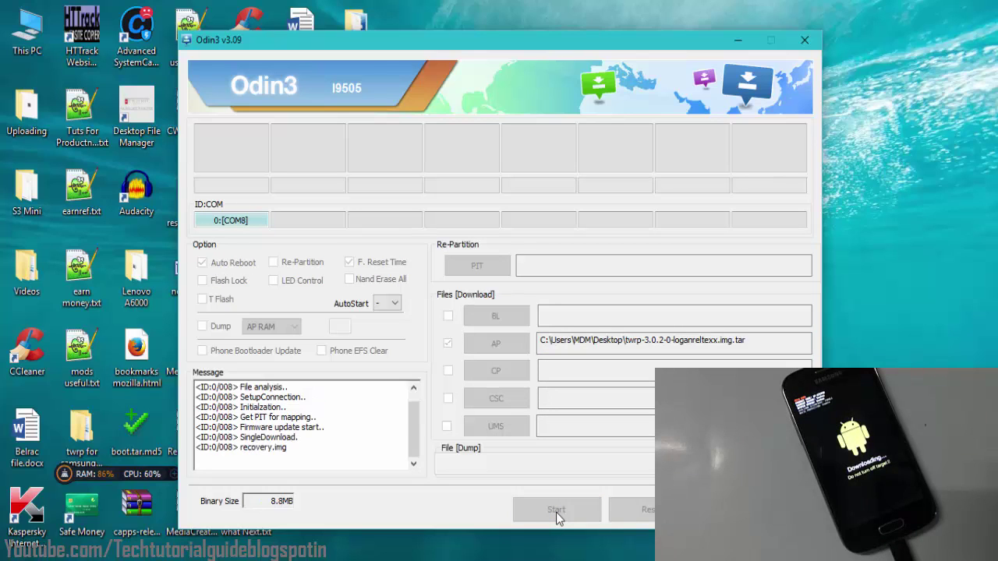